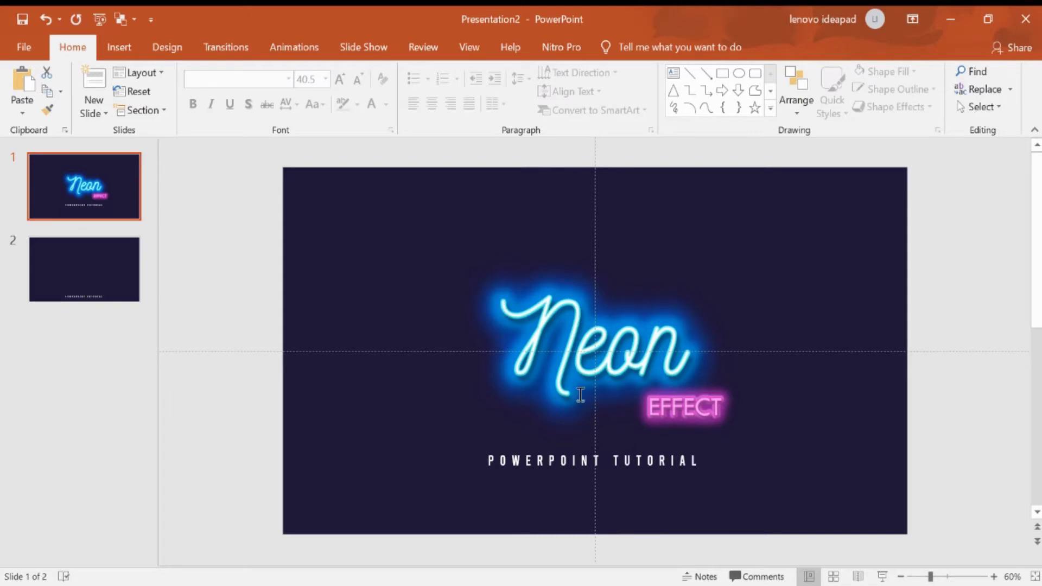
Drag slide 1's stacked Neon layers apart: one to the right, one up-right, one left.
click(505, 327)
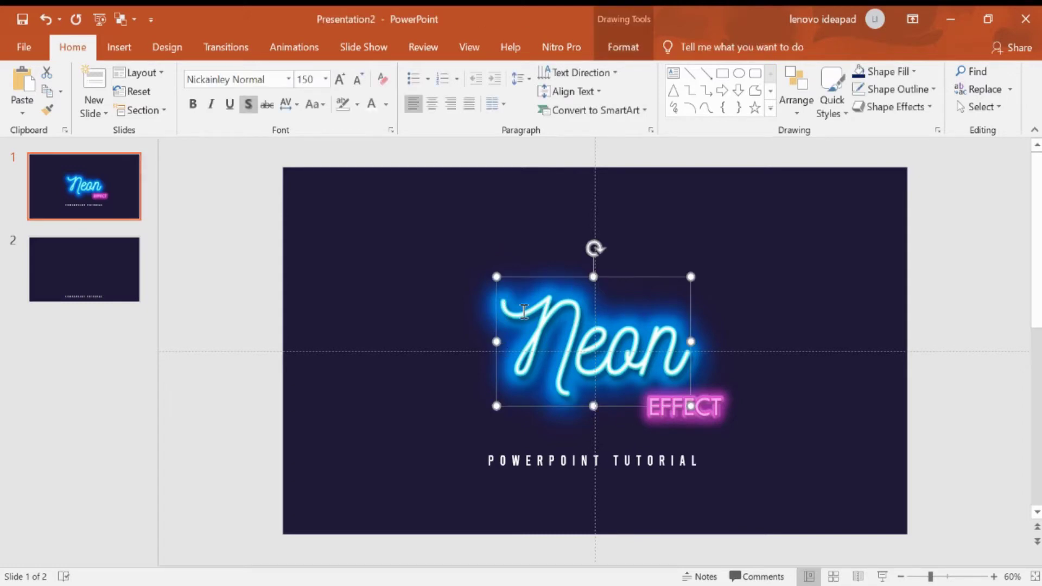
drag(521, 277, 623, 269)
click(531, 279)
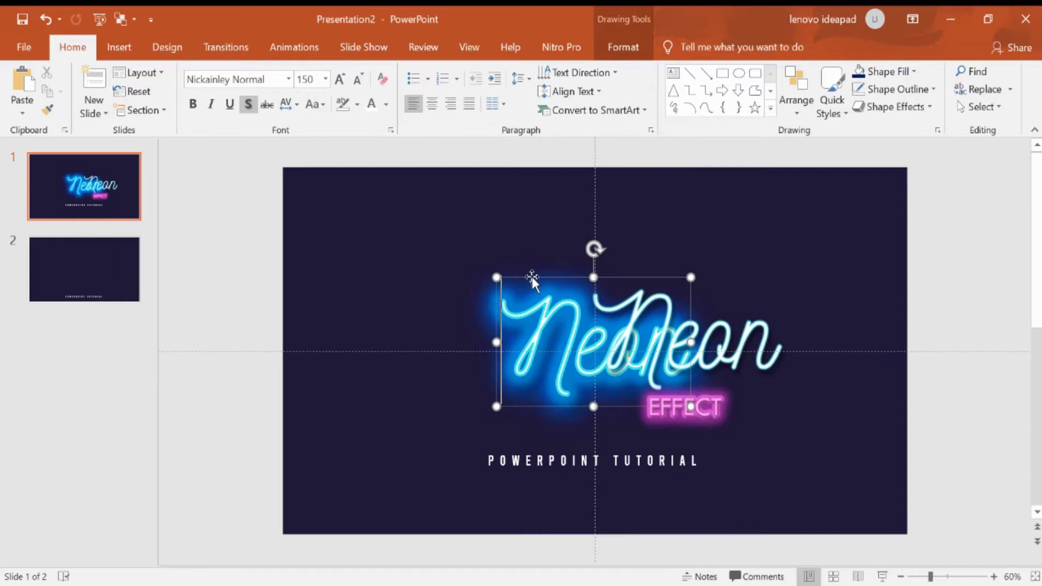
drag(530, 279, 588, 228)
click(514, 276)
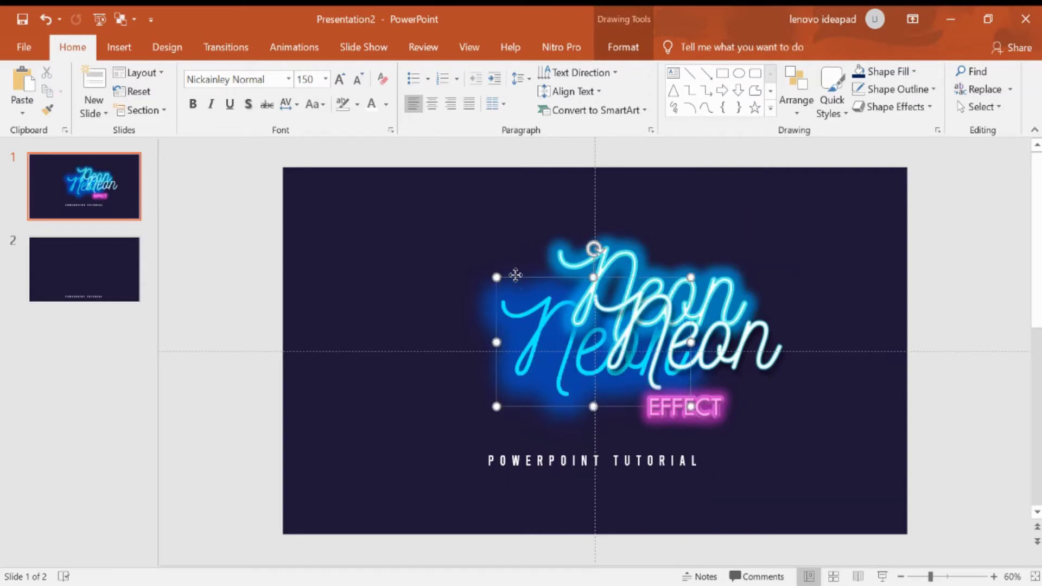
drag(515, 275, 443, 266)
click(609, 258)
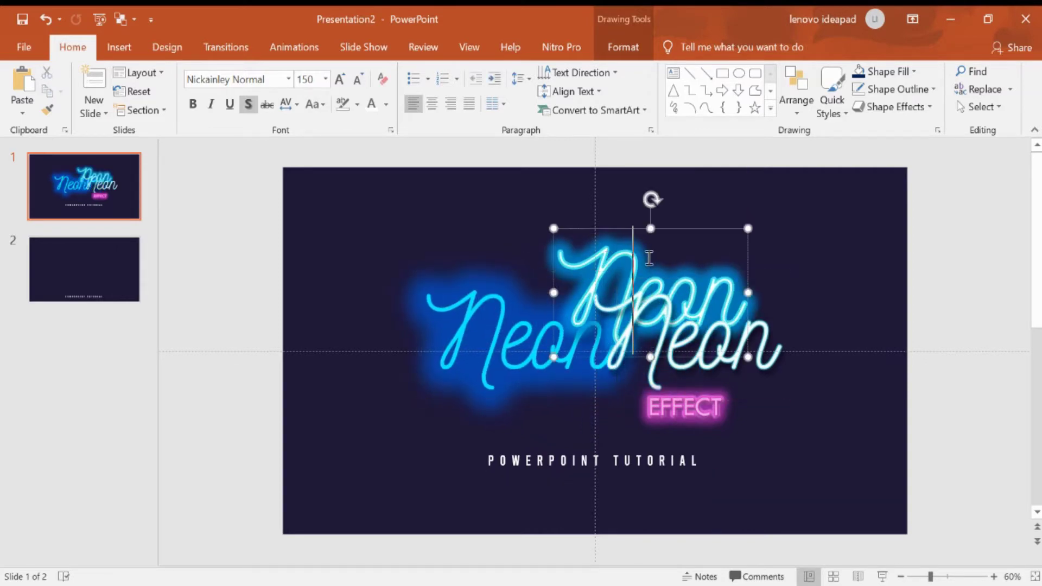
click(475, 308)
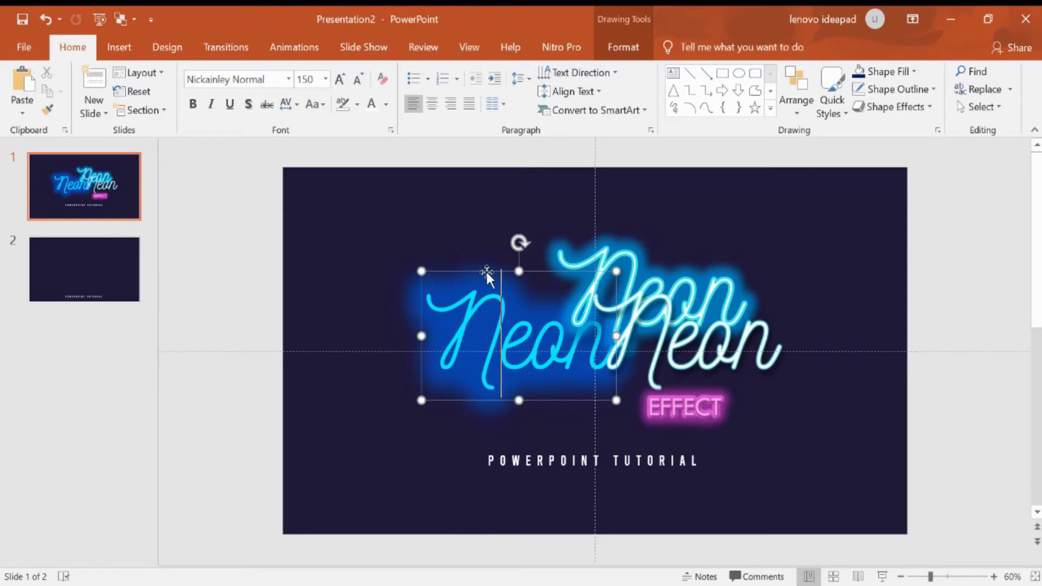
Open slide 2 and review its Format Background colour, leaving the dark navy unchanged.
click(50, 259)
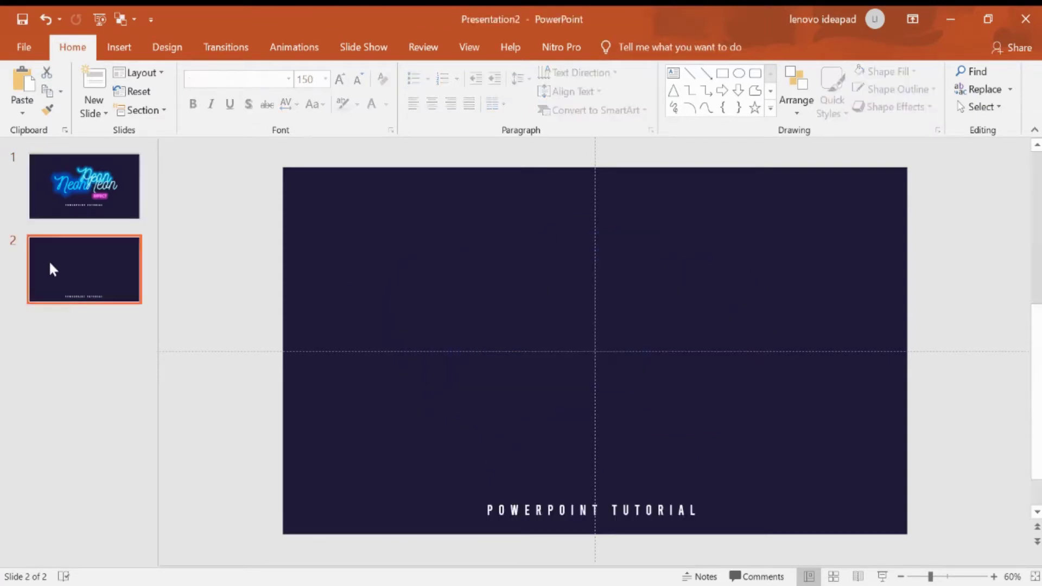
right_click(490, 258)
click(367, 201)
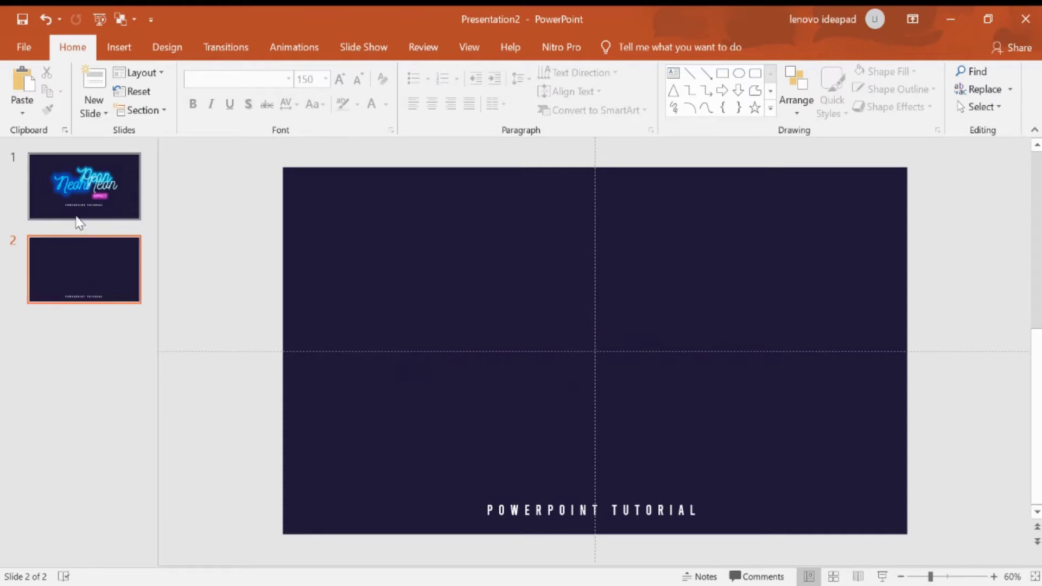
right_click(378, 307)
click(420, 445)
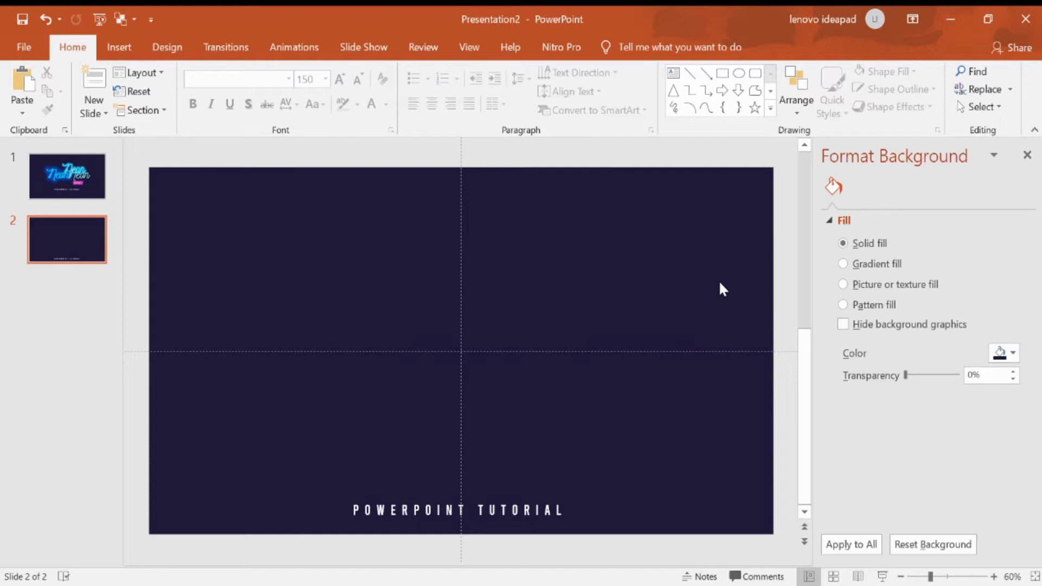
click(1008, 358)
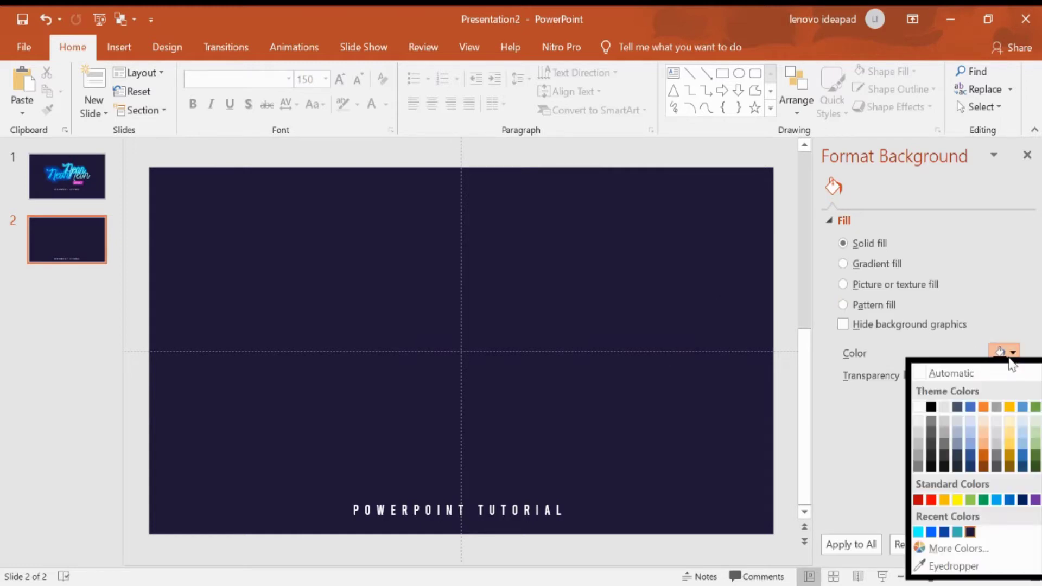
click(1027, 160)
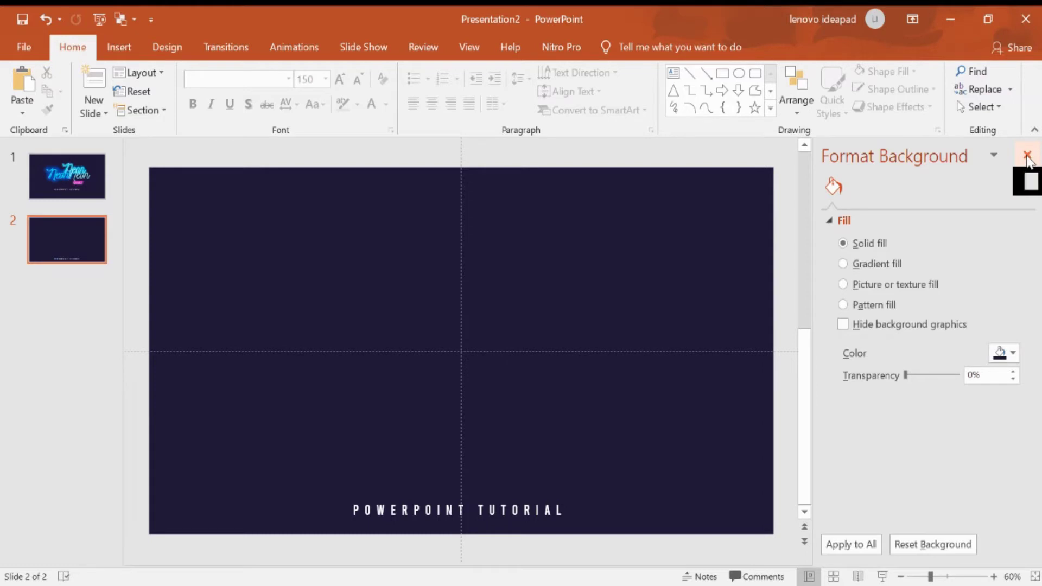
click(1026, 157)
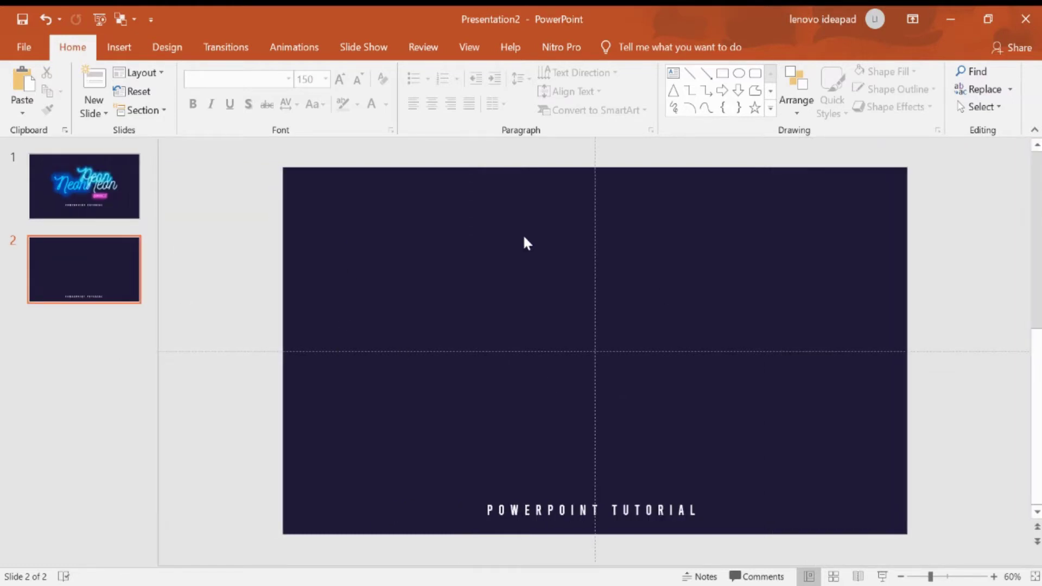
Insert a text box mid-slide on slide 2 containing the word Neon.
click(117, 47)
click(666, 82)
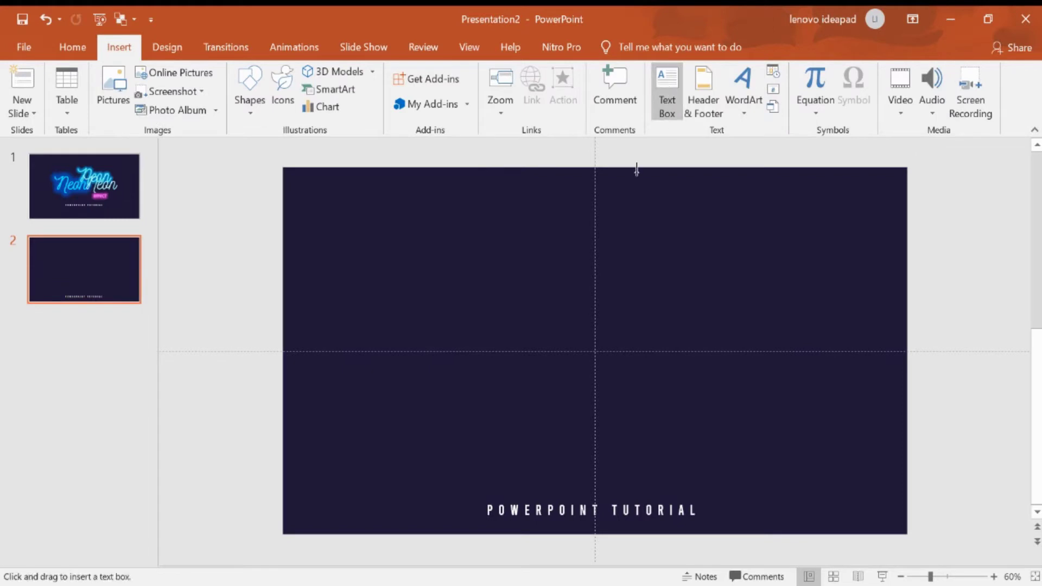
key(Escape)
click(514, 332)
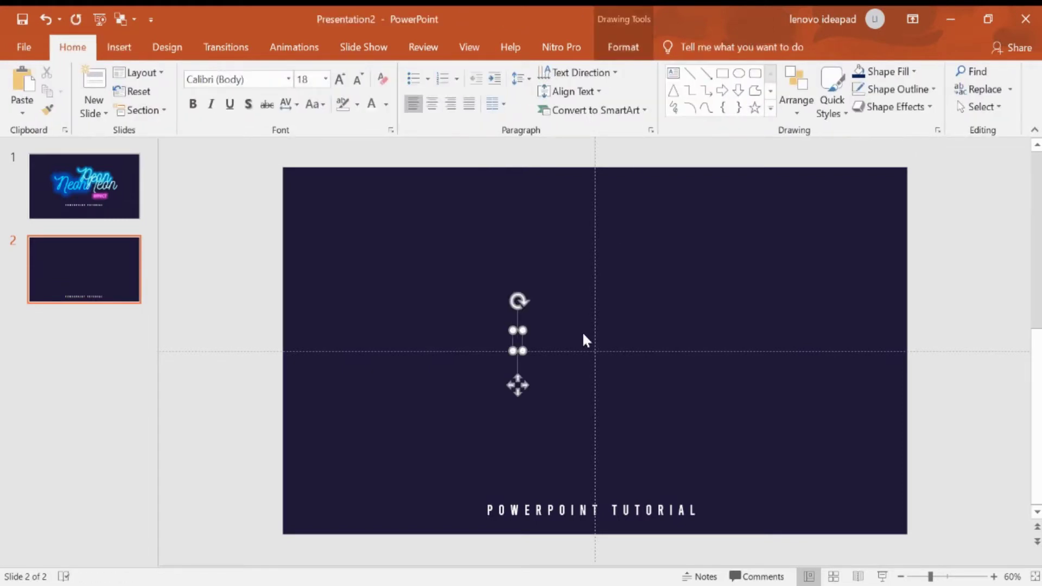
text(Ne)
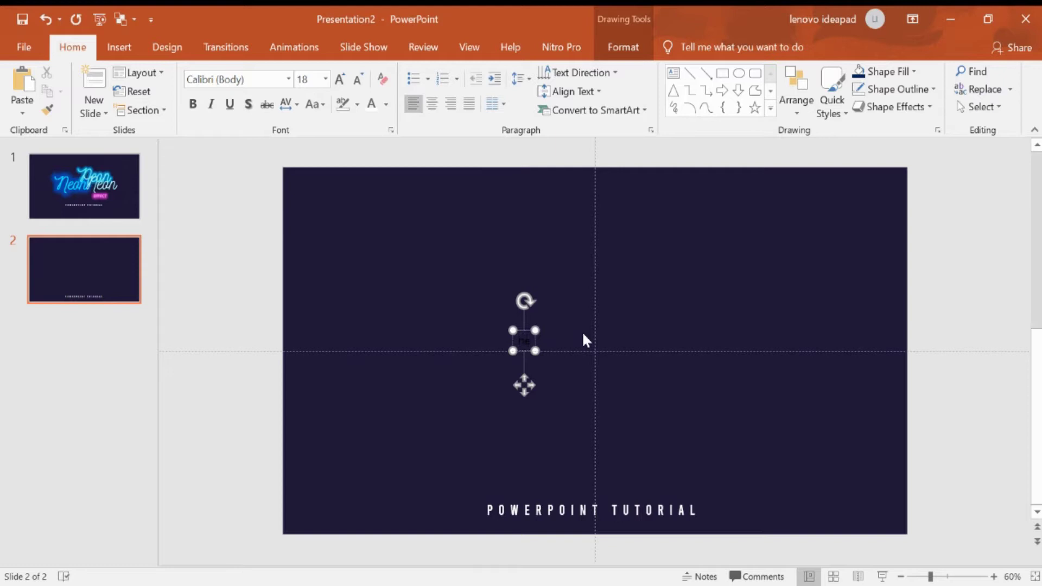
text(on)
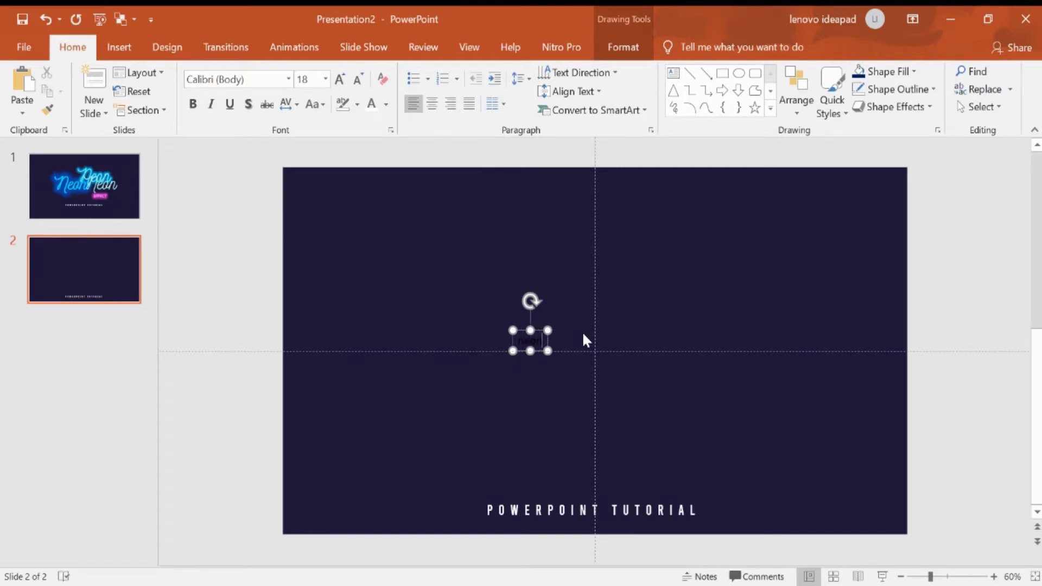
Enlarge the Neon text to size 199 and move the box near the slide centre.
key(ctrl+a)
click(342, 85)
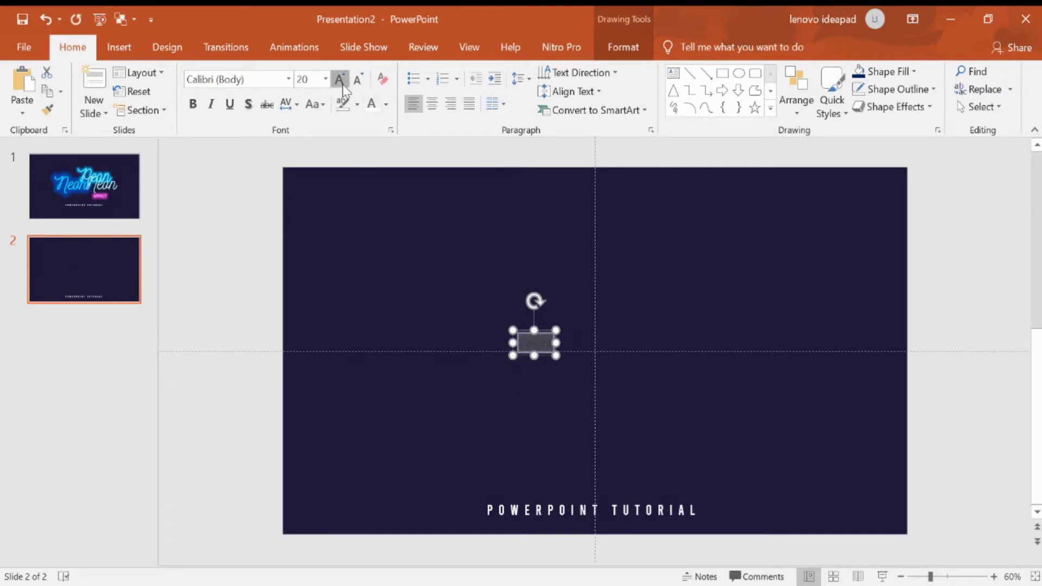
click(342, 84)
click(342, 85)
click(342, 84)
click(342, 85)
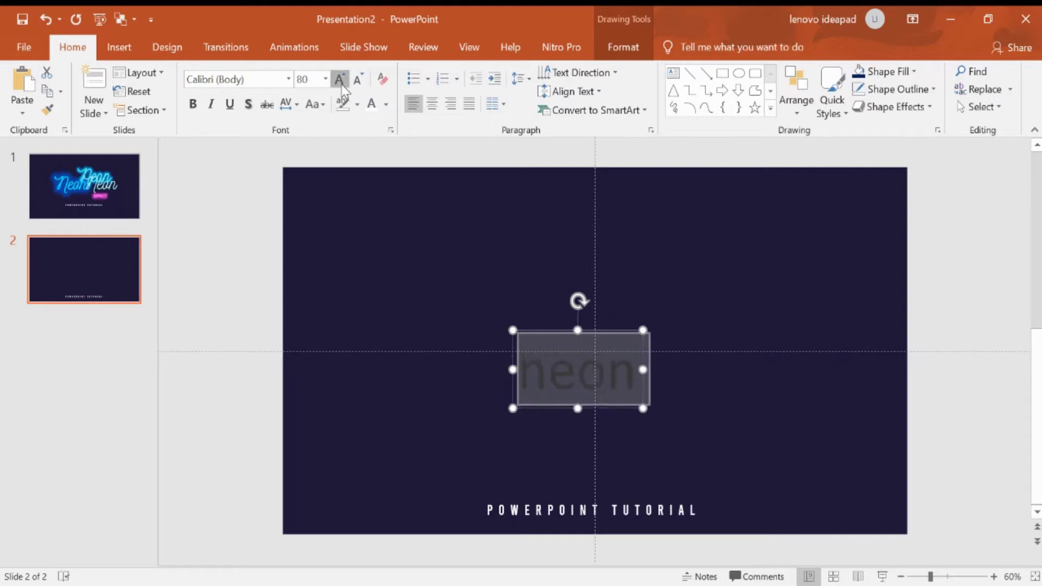
click(342, 84)
click(342, 85)
click(342, 85)
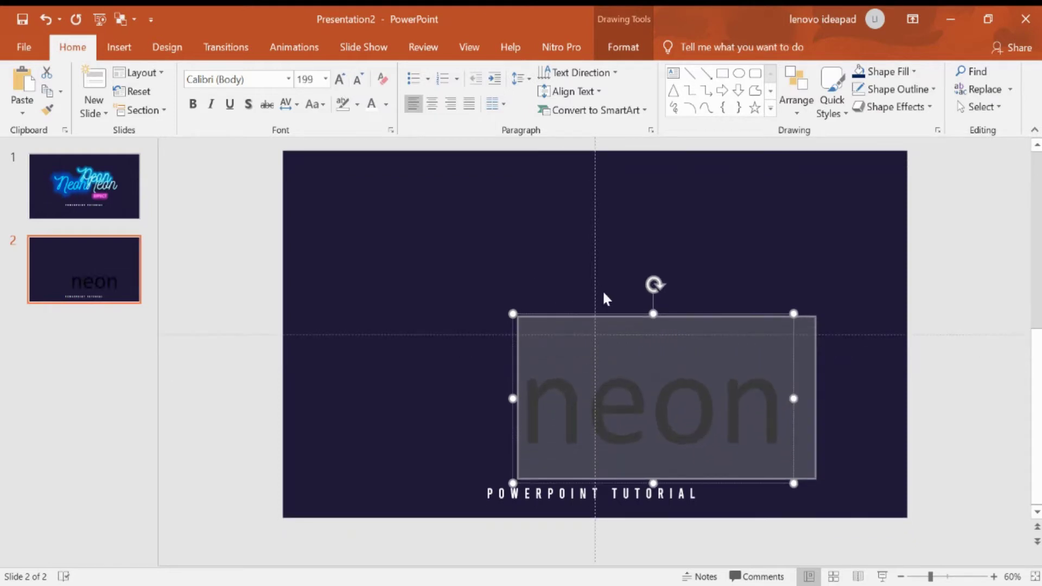
drag(604, 310, 551, 200)
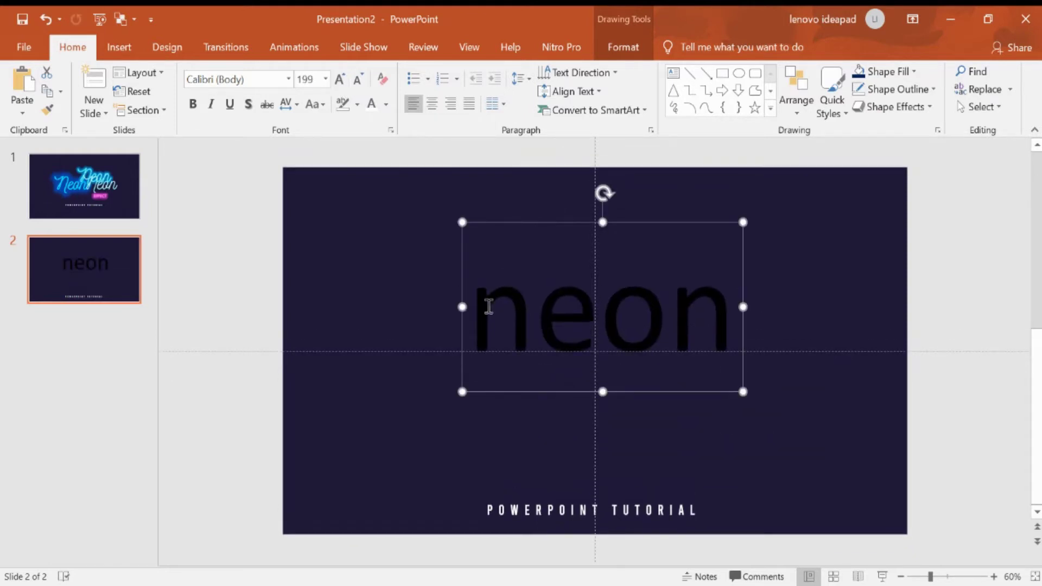
Apply the Nickainley Normal script font to Neon and capitalize its first letter N.
drag(489, 307, 730, 326)
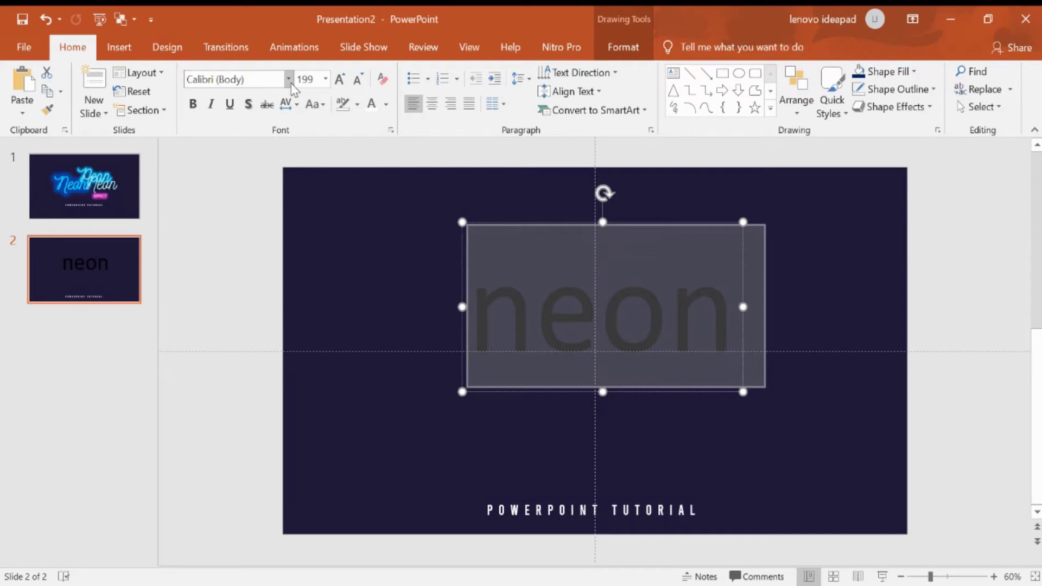
click(288, 80)
click(261, 184)
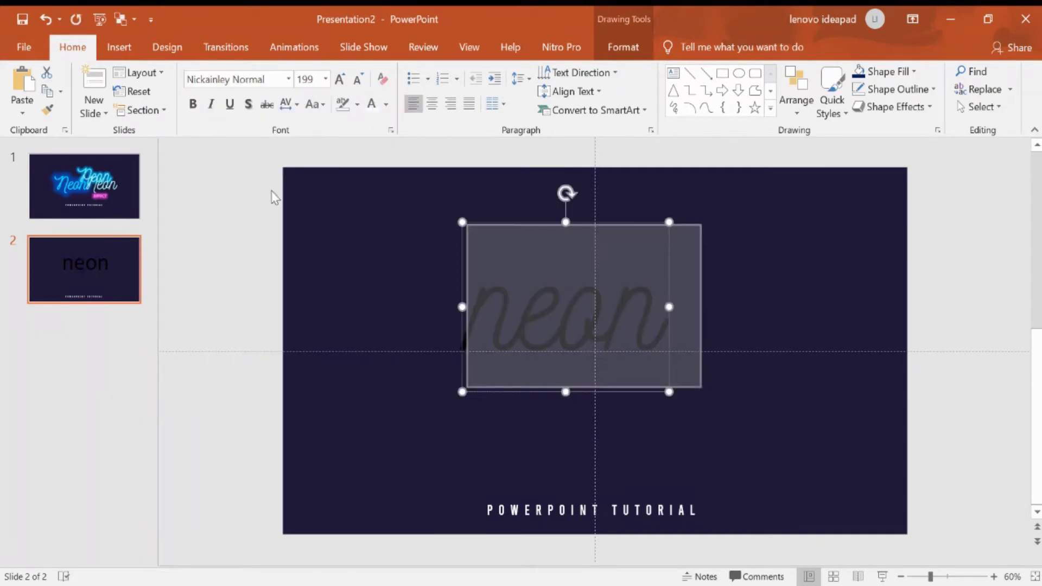
click(510, 308)
drag(510, 307, 437, 299)
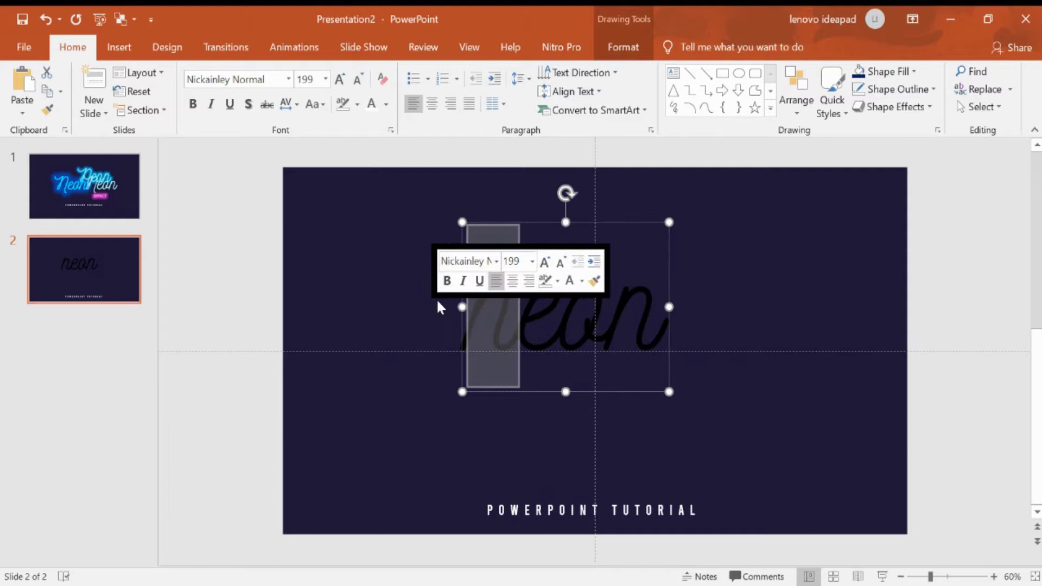
text(N)
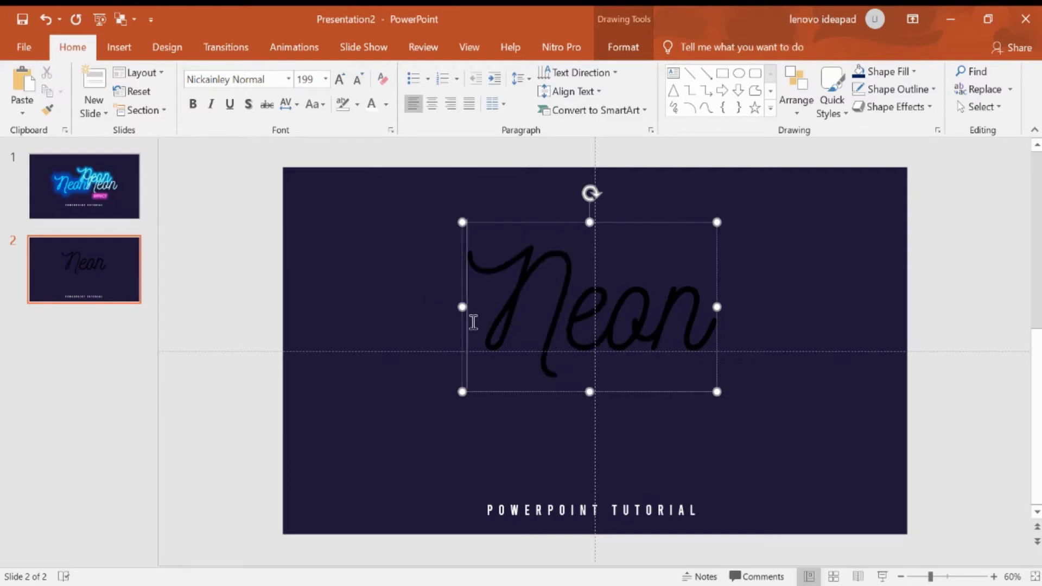
drag(496, 305, 693, 326)
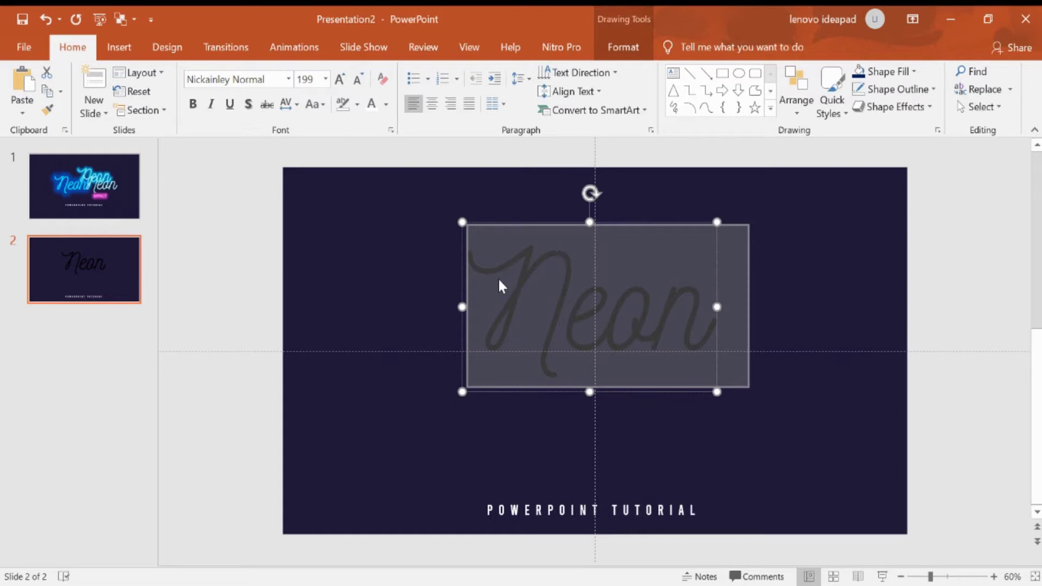
Check the layered Neon title on slide 1, then return to slide 2.
click(46, 215)
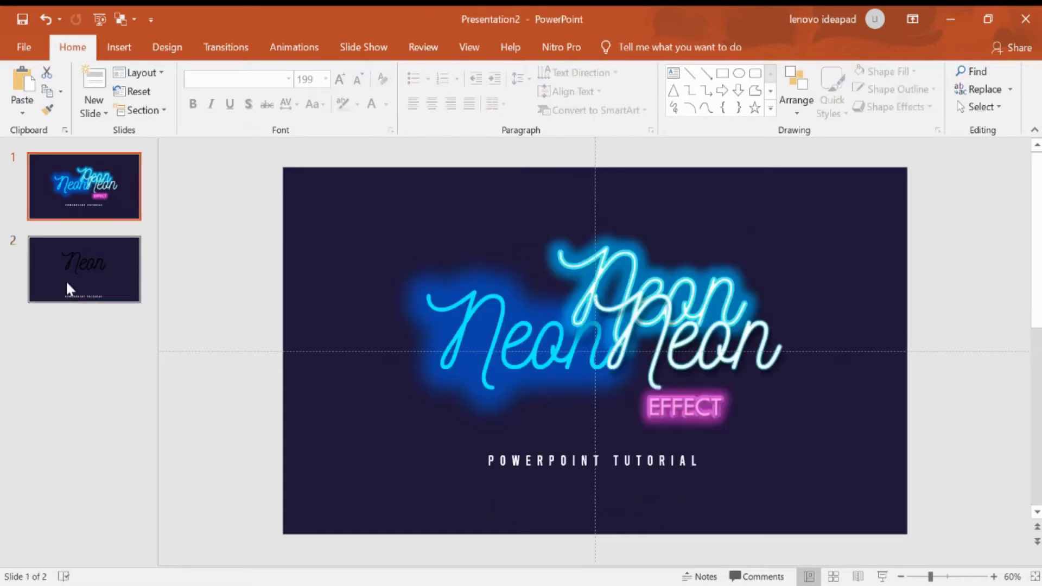
click(476, 326)
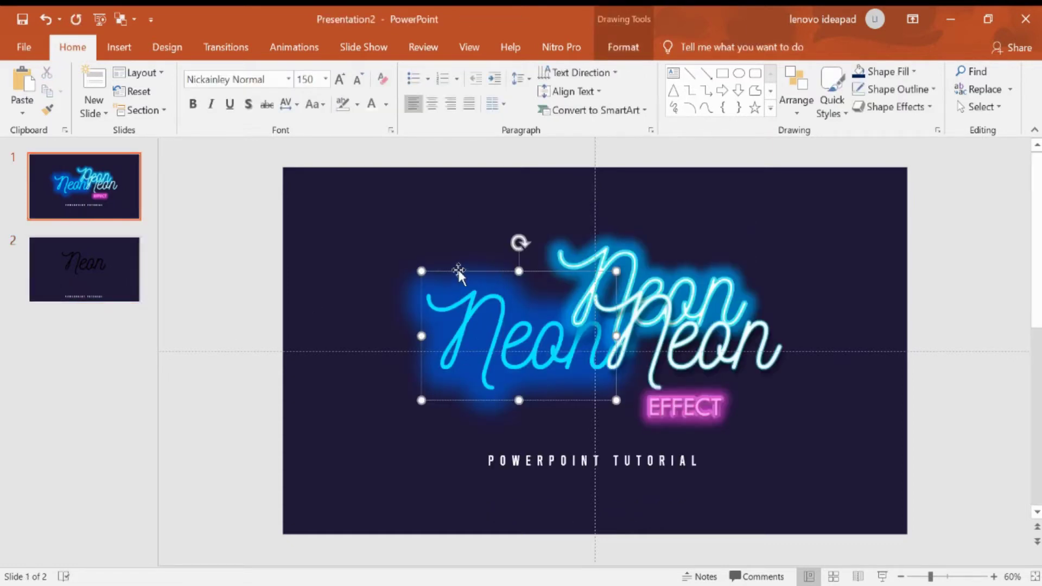
click(119, 274)
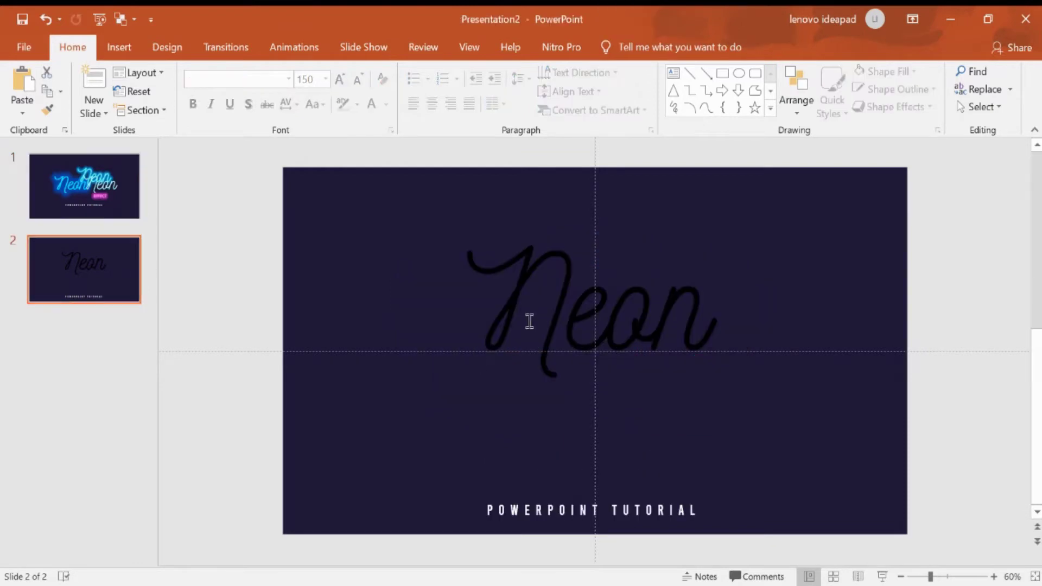
Colour slide 2's Neon text bright cyan and move it down-left toward the centre.
drag(471, 320, 700, 320)
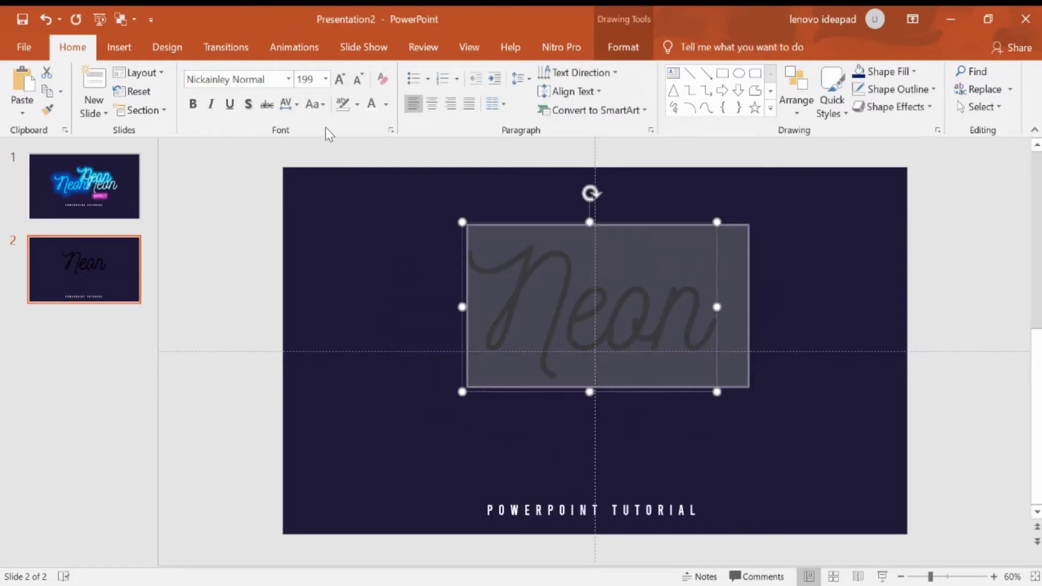
click(386, 104)
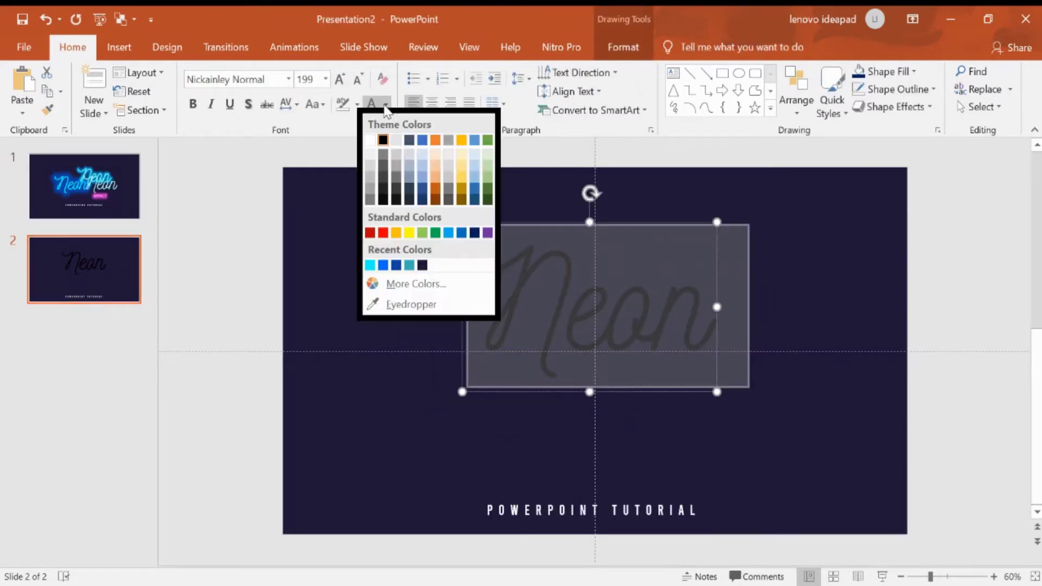
click(371, 266)
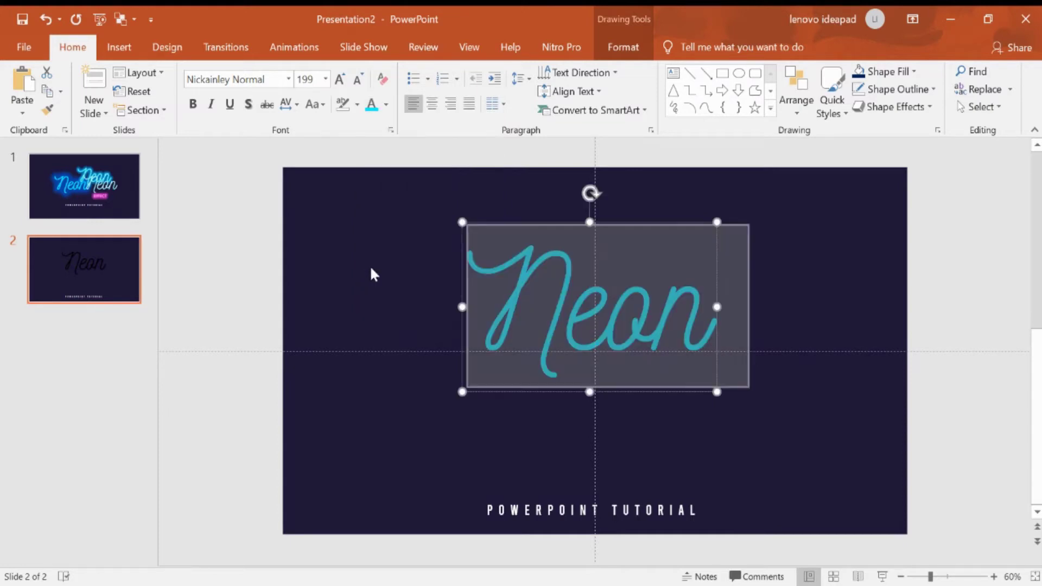
drag(569, 222, 534, 274)
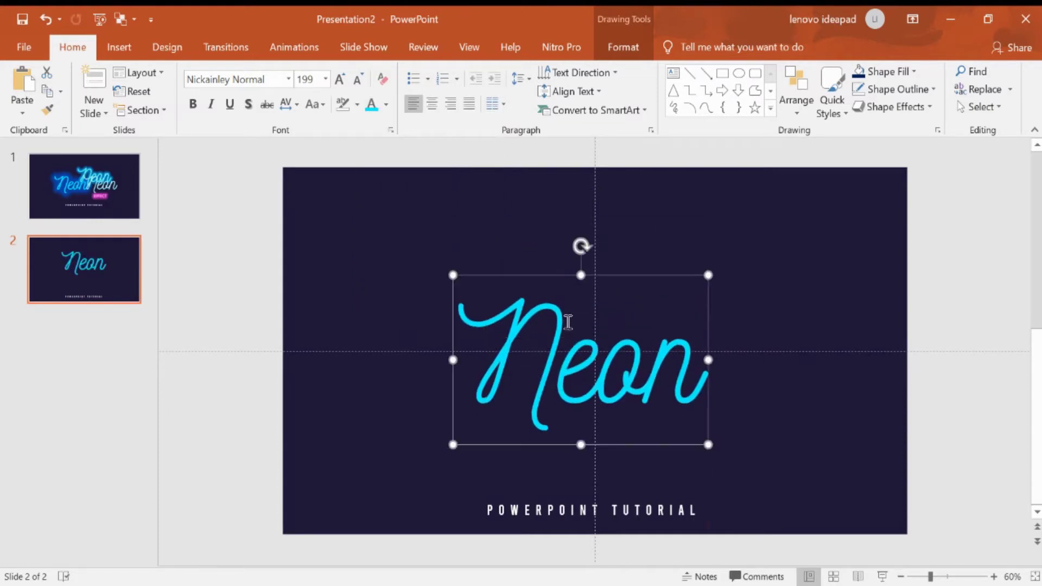
right_click(533, 274)
click(493, 354)
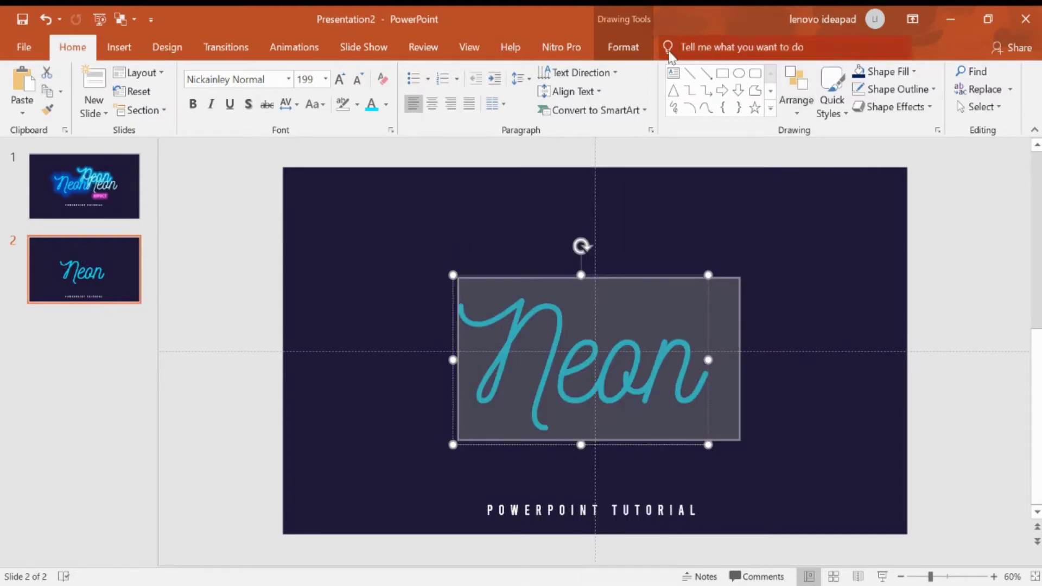
Add a blue text glow to Neon at 25 pt size with 2% transparency.
click(624, 47)
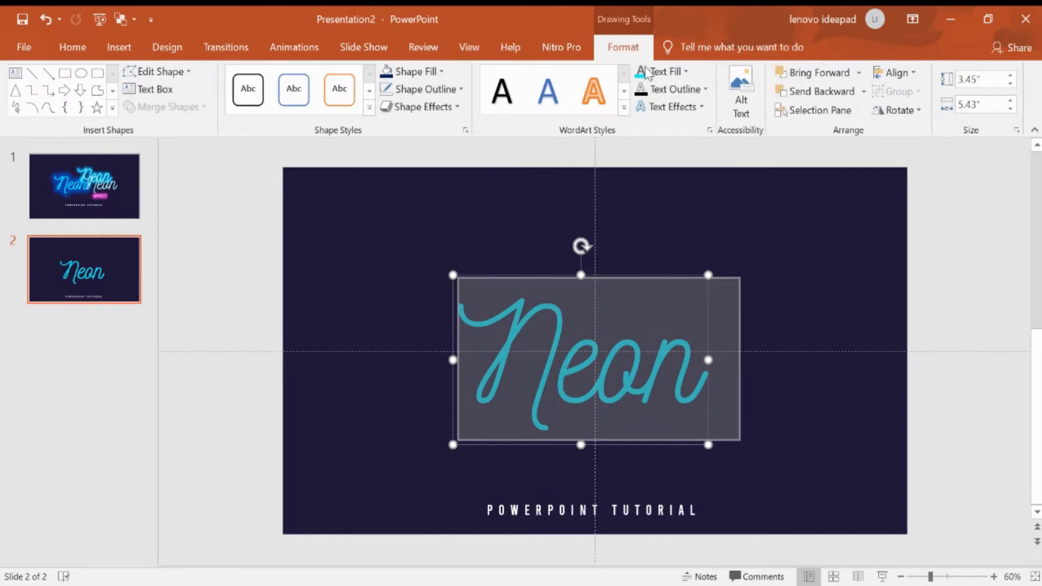
click(679, 108)
mouse_move(670, 221)
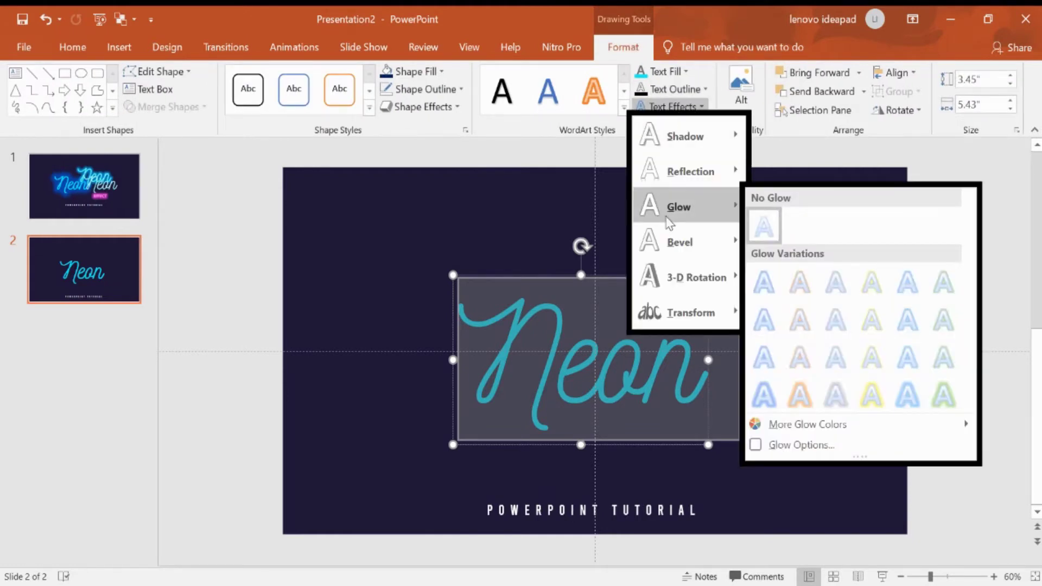
click(816, 440)
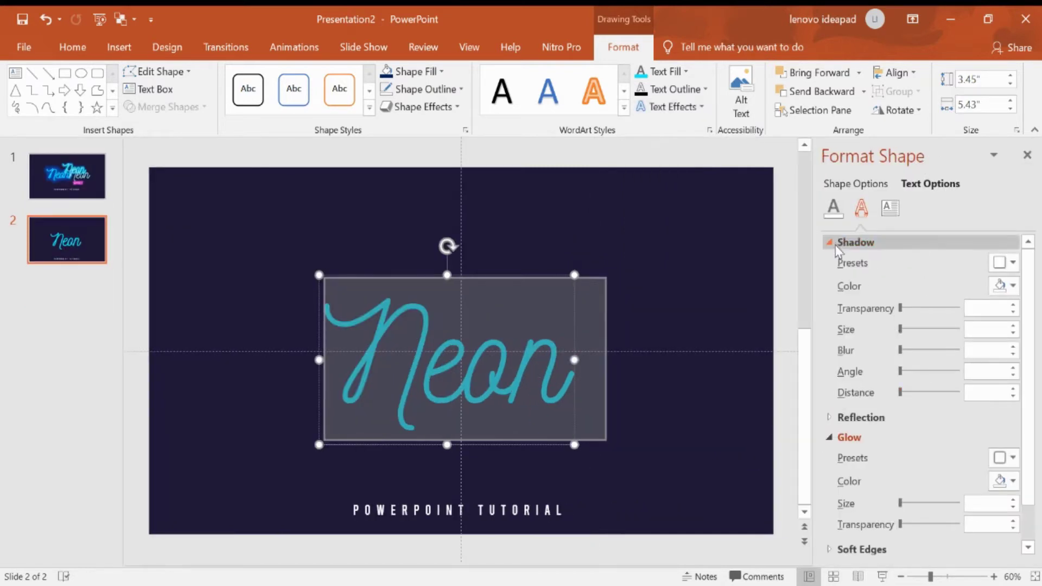
click(874, 242)
click(1012, 326)
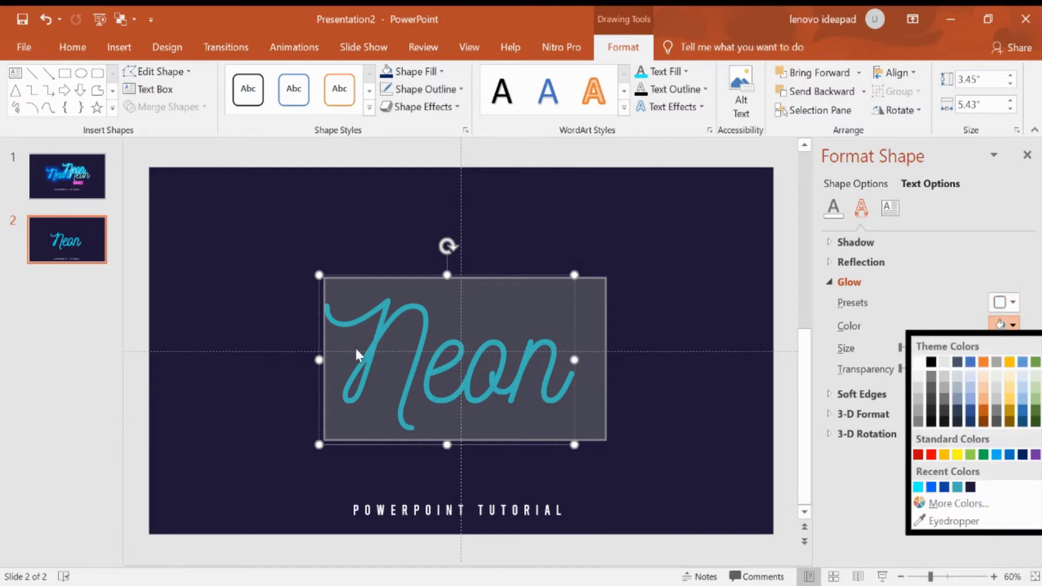
click(932, 486)
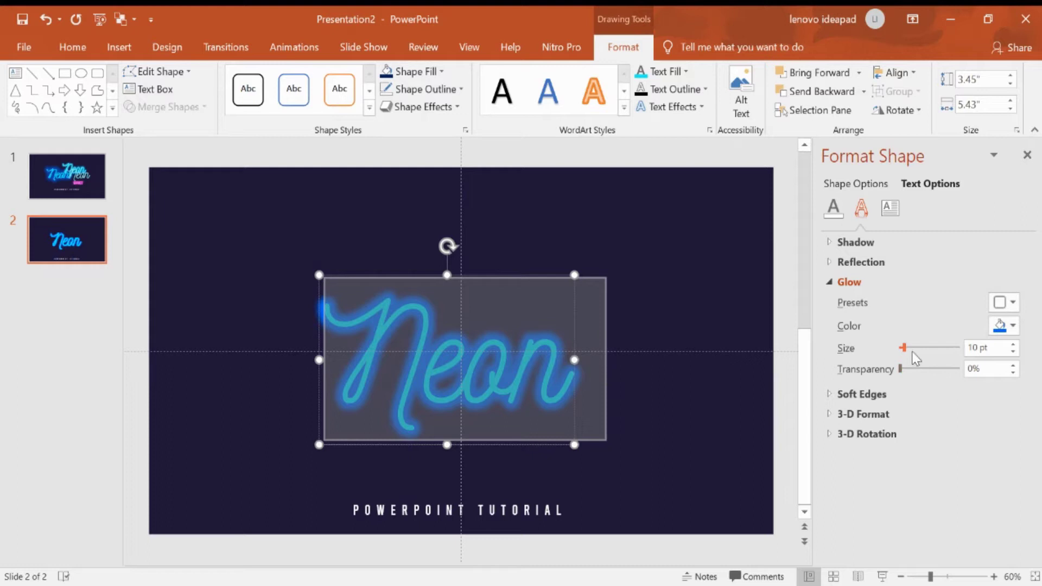
drag(903, 347, 902, 371)
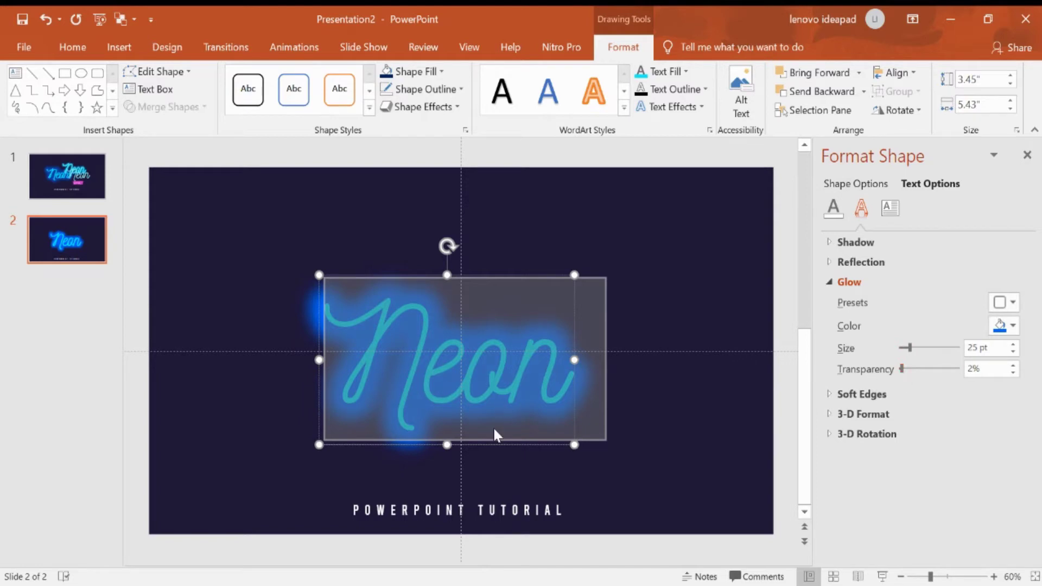
click(609, 413)
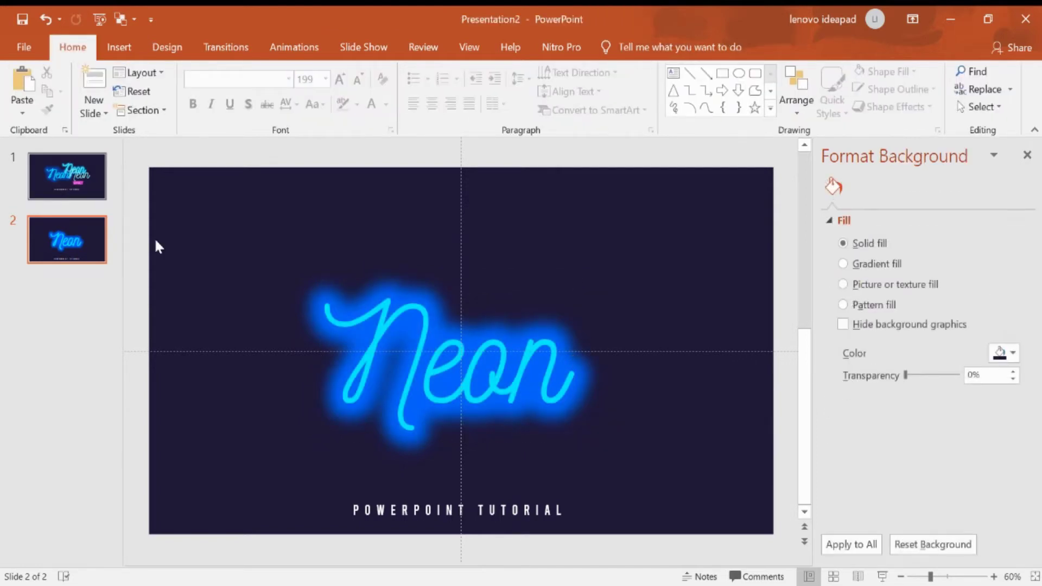
Nudge the glowing Neon box into place, then copy and paste a duplicate of it.
click(422, 271)
drag(421, 270, 425, 252)
drag(581, 344, 586, 348)
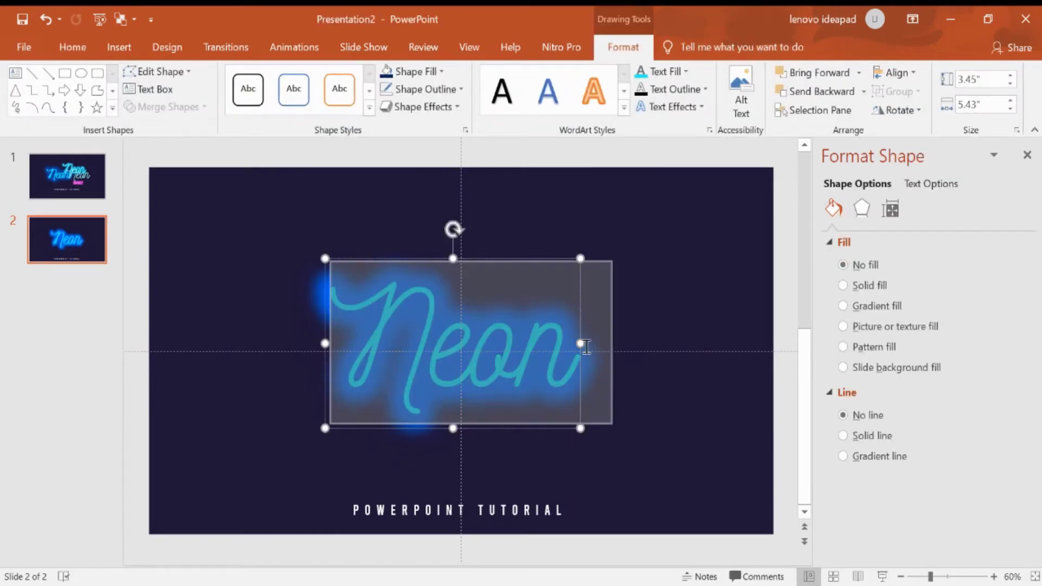
right_click(478, 363)
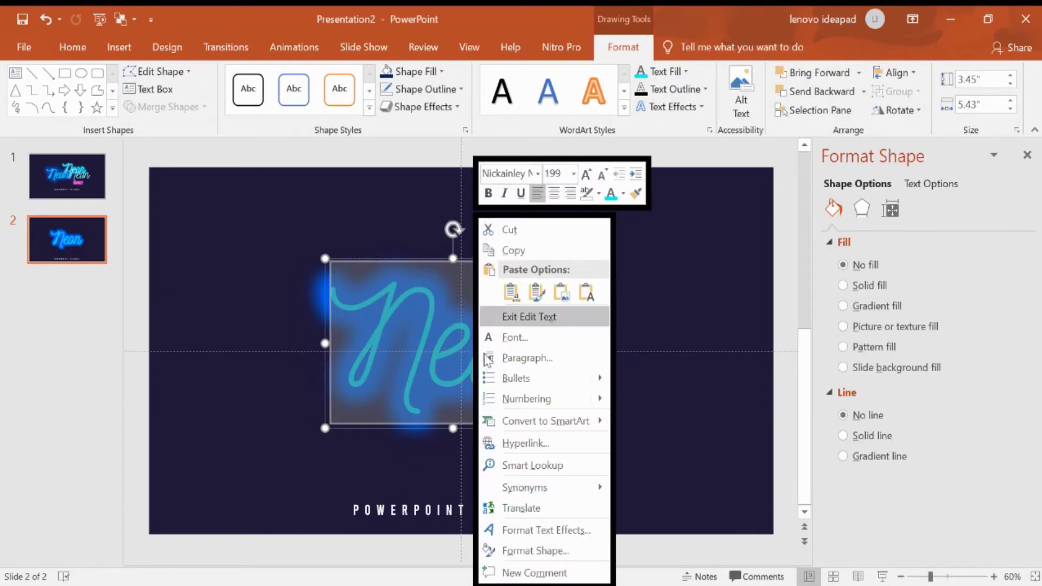
click(528, 244)
click(641, 312)
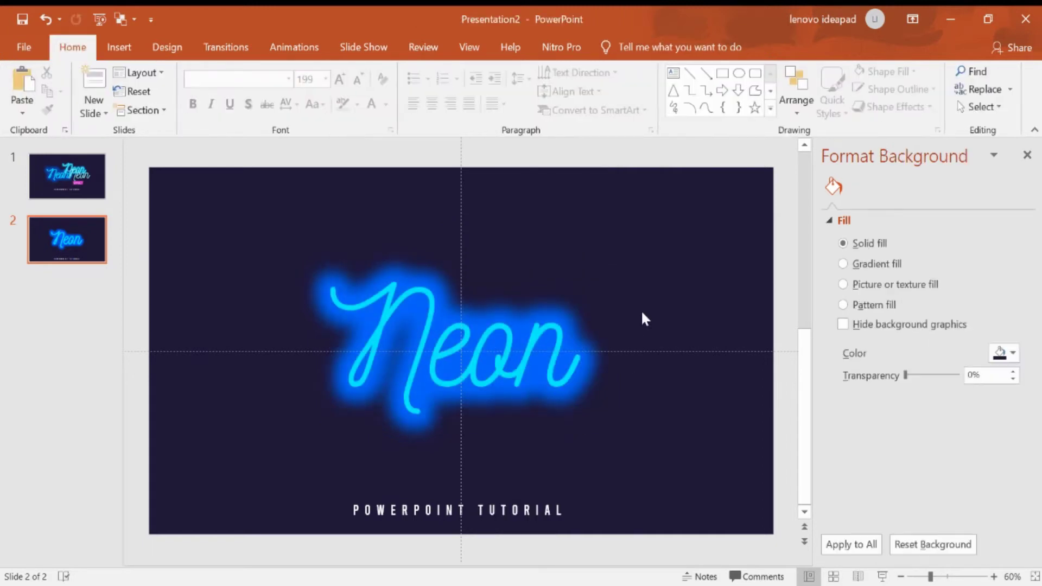
key(ctrl+v)
Set the pasted Neon copy to size 199 and overlap it onto the original.
click(438, 361)
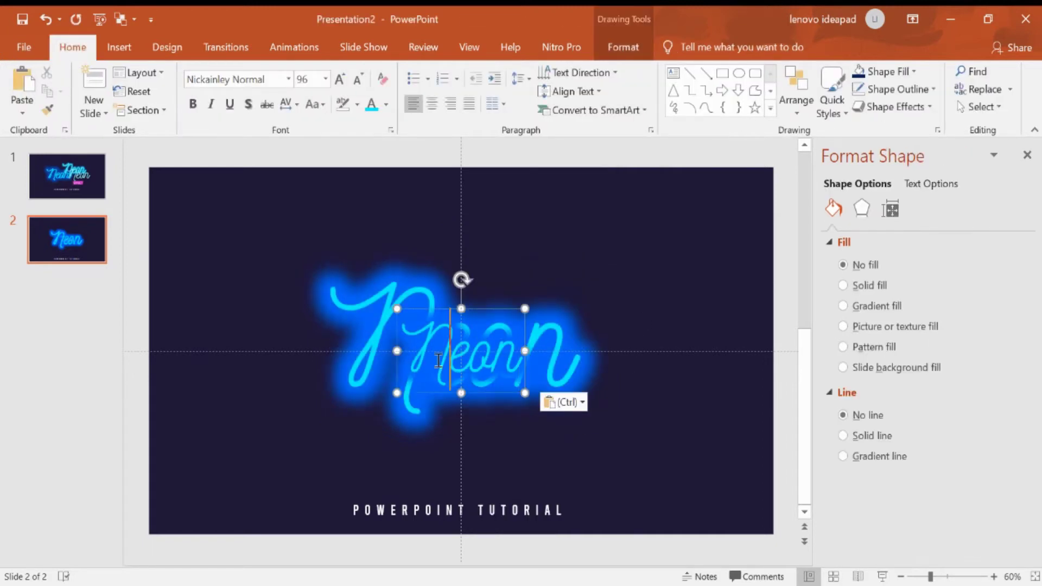
double_click(422, 351)
drag(468, 313, 596, 271)
click(389, 315)
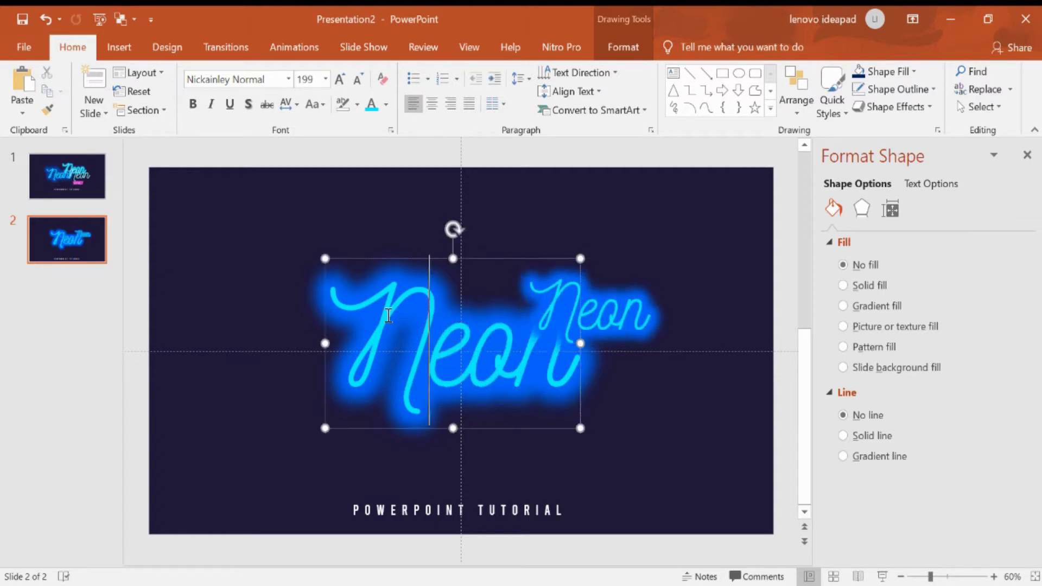
click(596, 322)
double_click(552, 308)
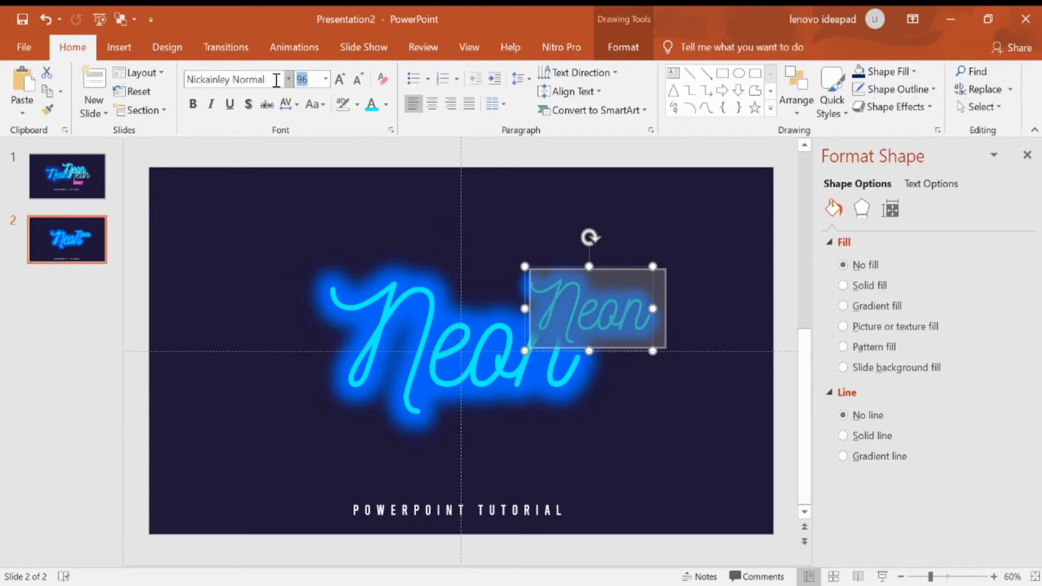
text(199)
key(Return)
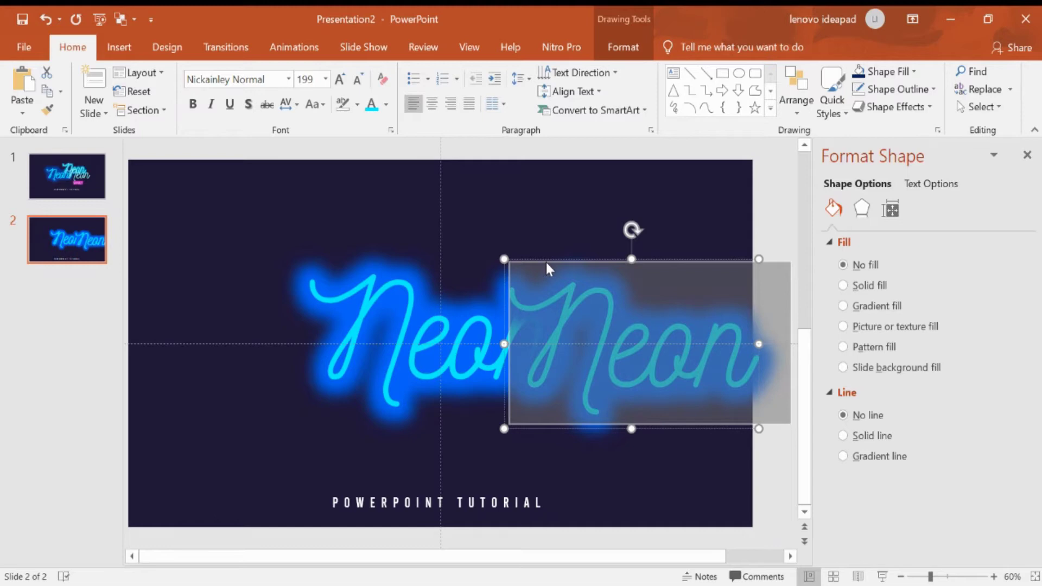
drag(546, 263, 493, 207)
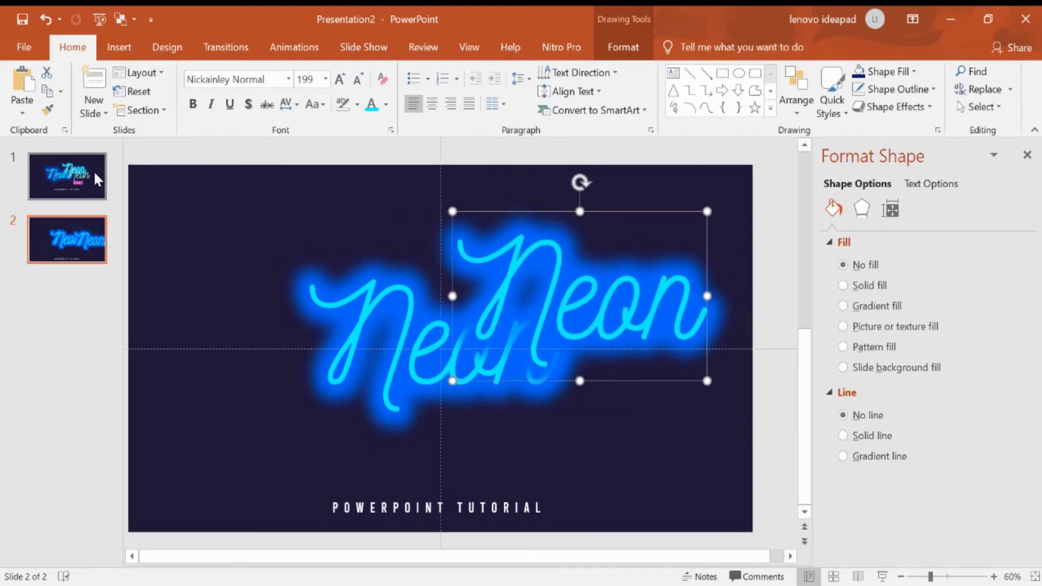
click(80, 174)
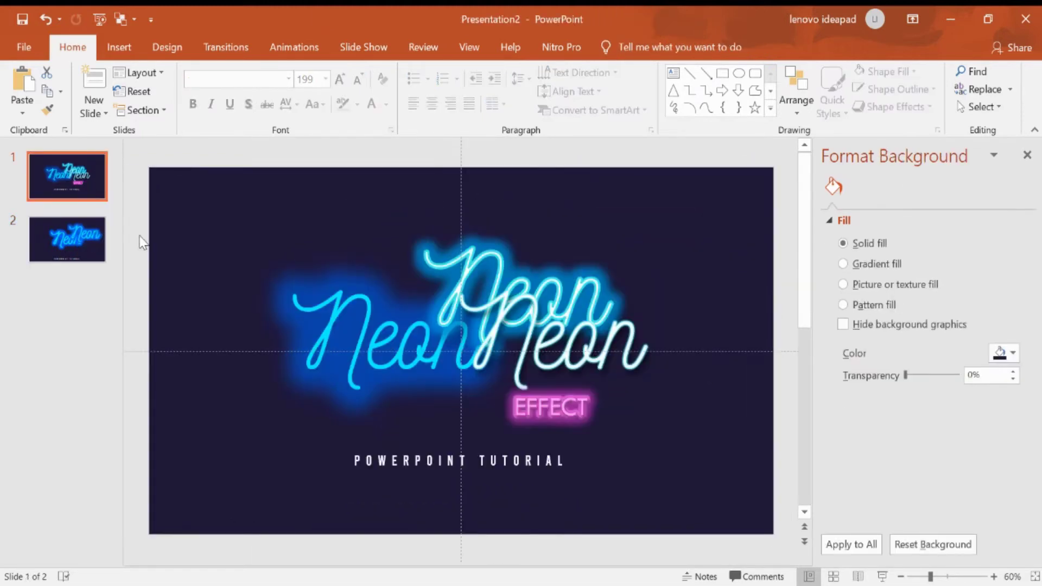
On slide 1, move the lower Neon down-right and the upper Neon higher, clear of the left copy.
click(516, 299)
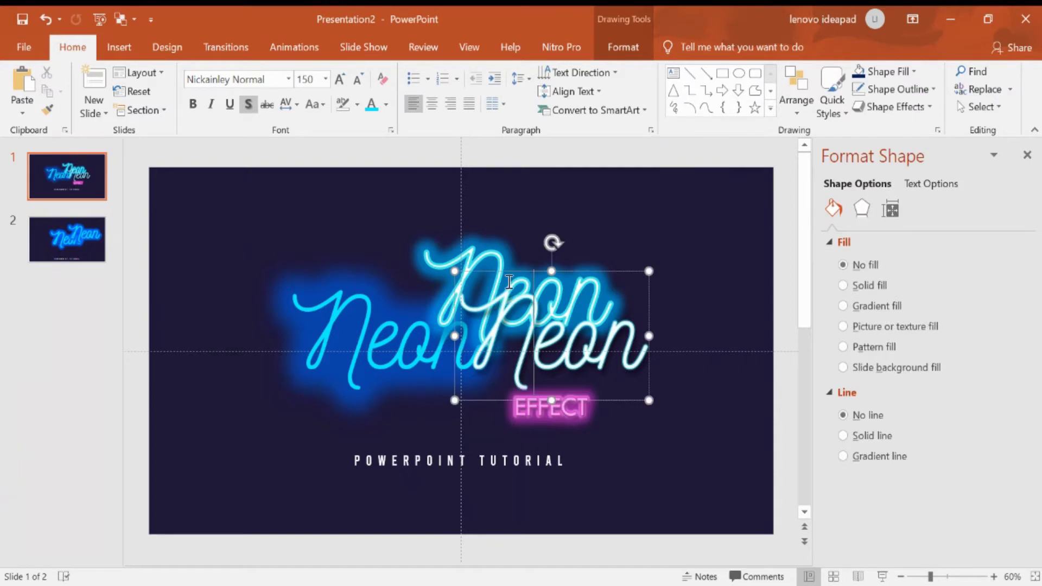
drag(509, 282, 623, 333)
click(493, 237)
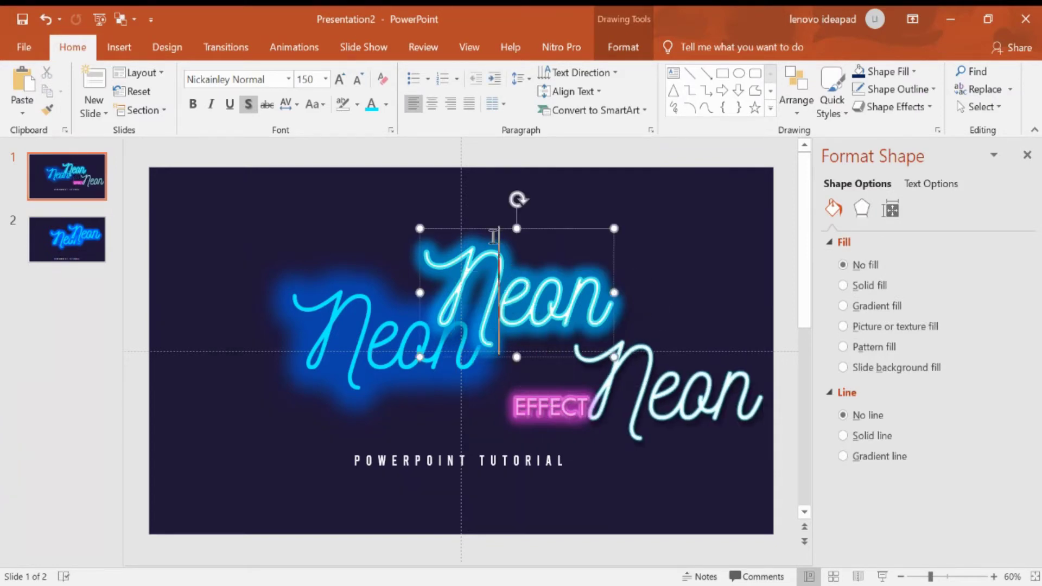
drag(491, 228, 553, 213)
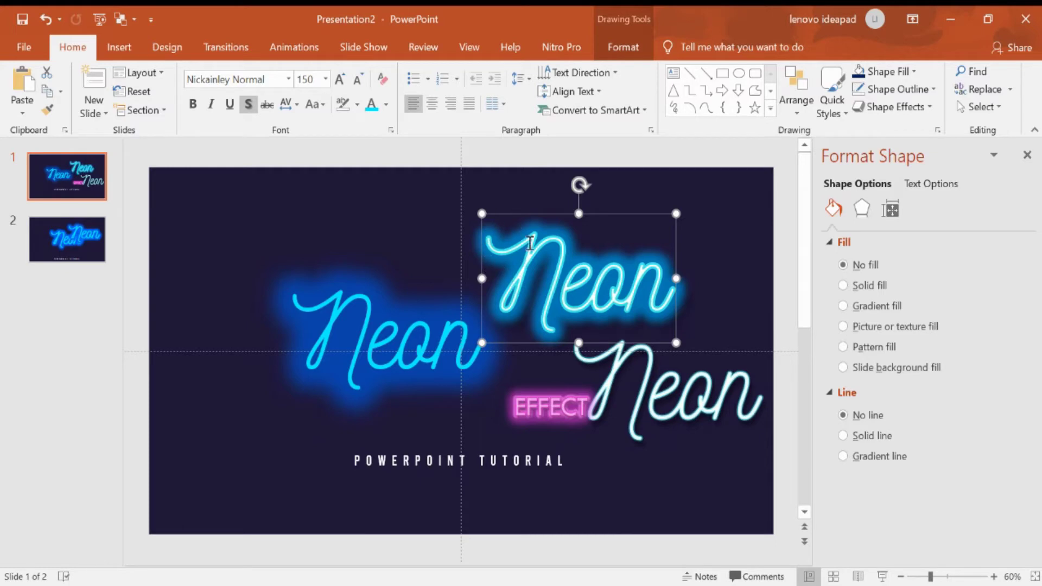
drag(516, 233, 511, 267)
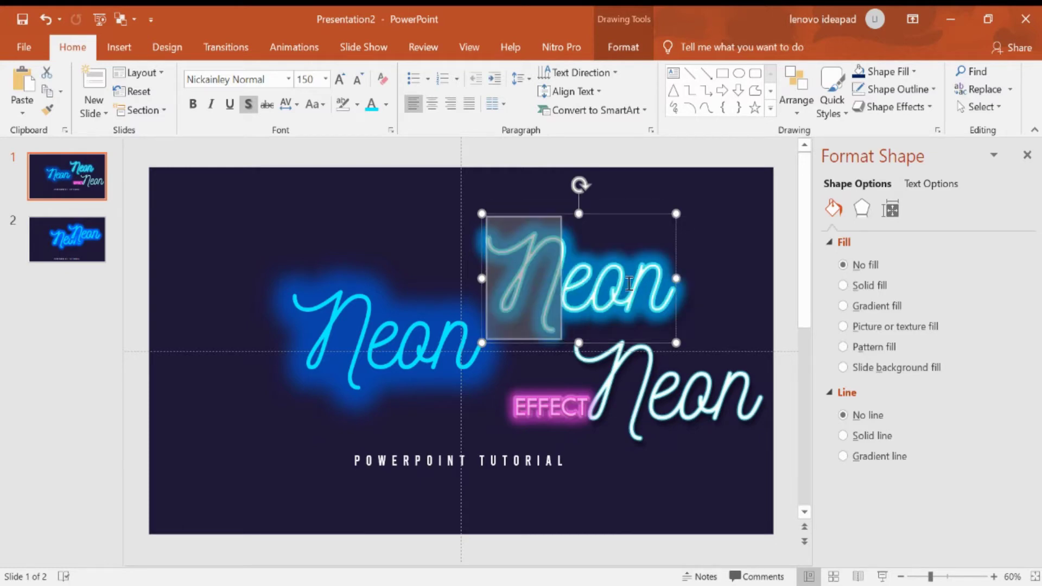
click(546, 284)
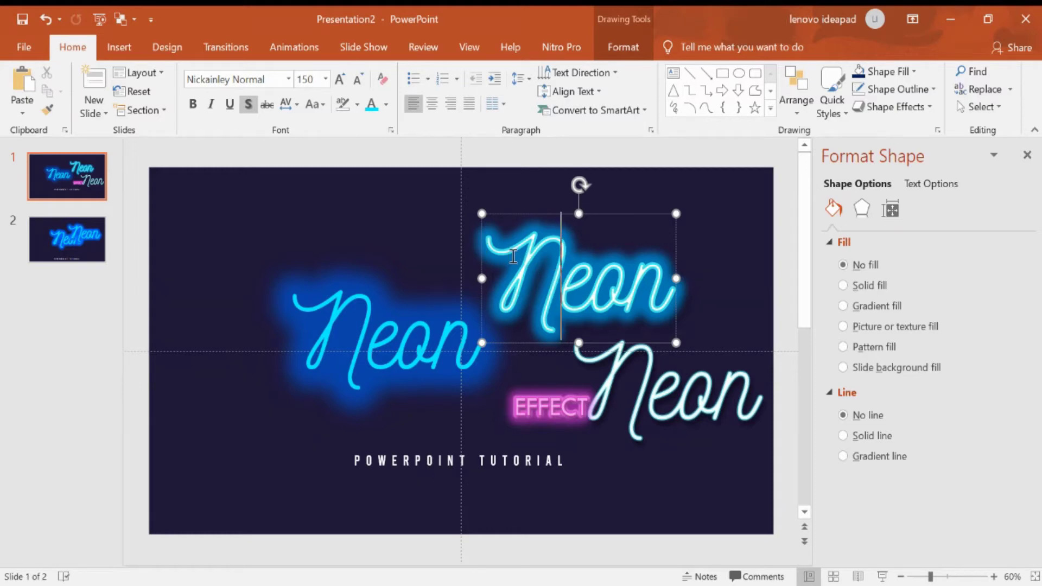
click(488, 238)
drag(488, 238, 462, 220)
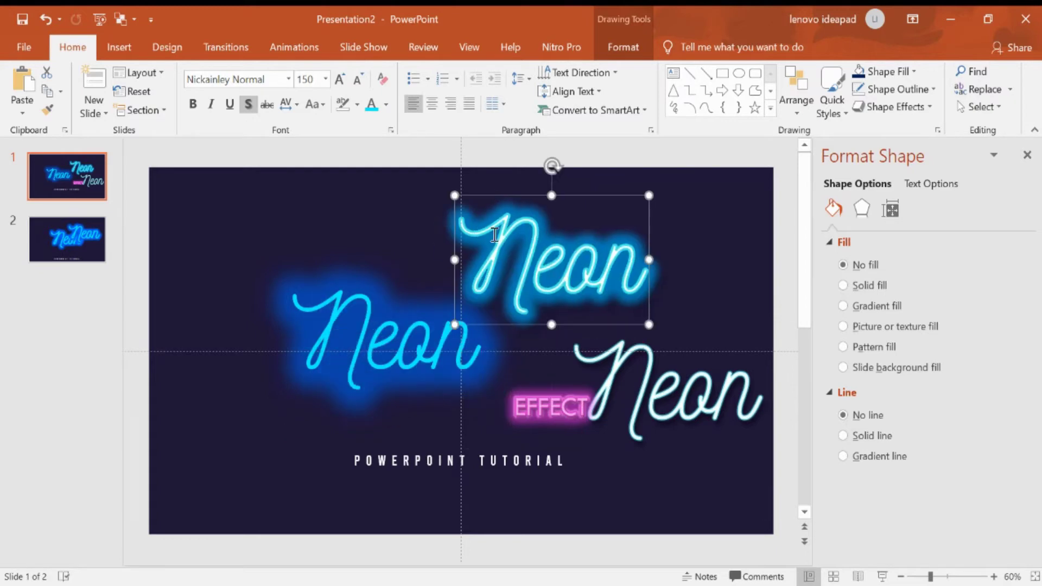
On slide 2, make the overlapping Neon copy's text white with a solid text outline.
click(84, 243)
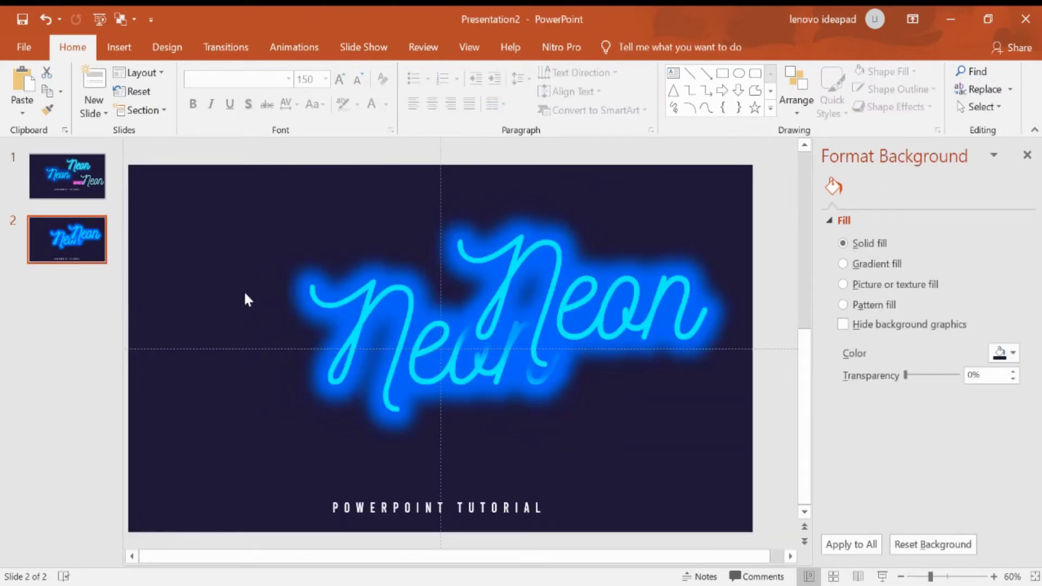
click(537, 296)
triple_click(676, 288)
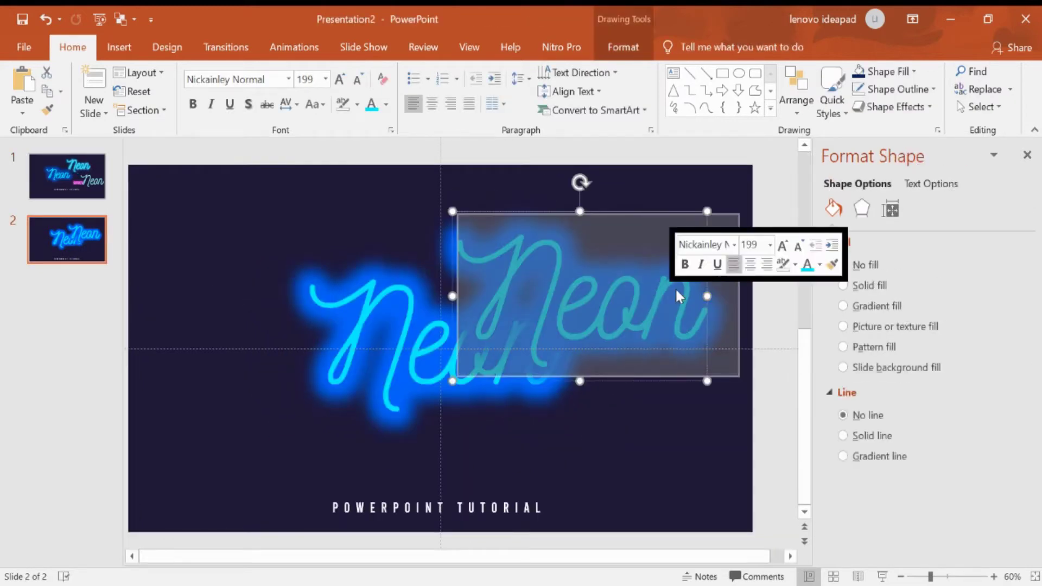
click(385, 105)
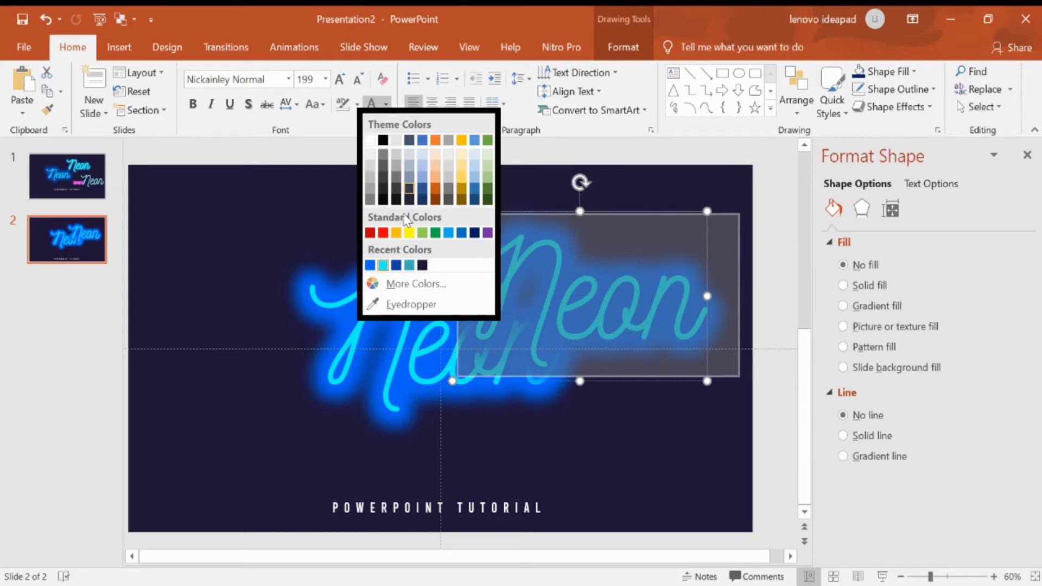
click(373, 140)
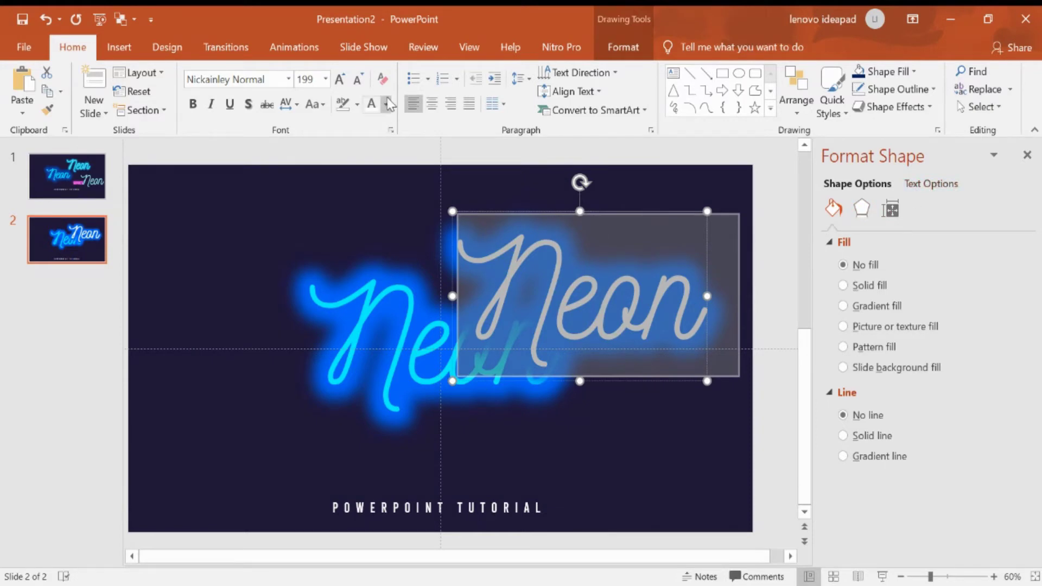
click(933, 186)
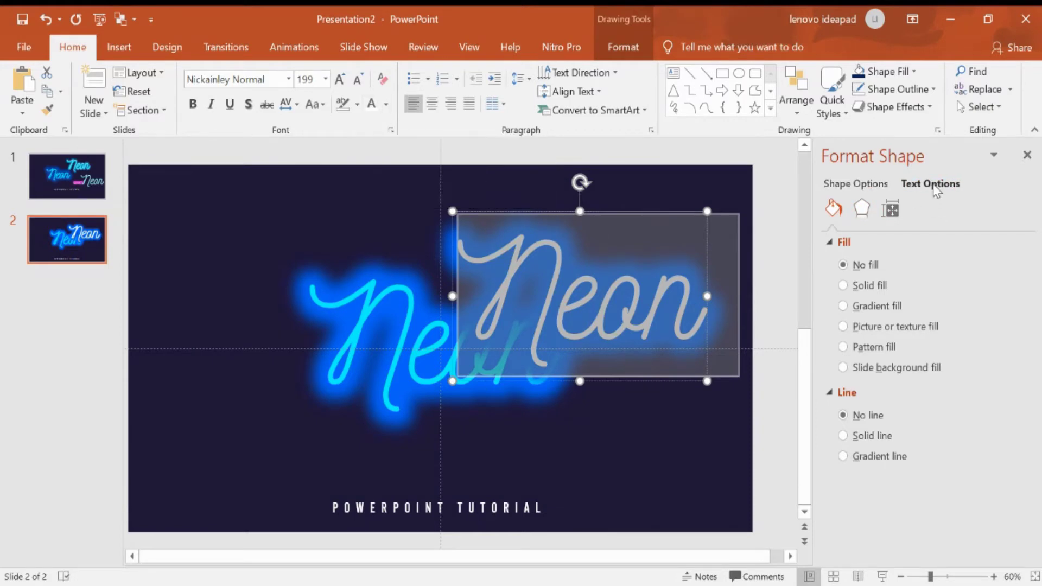
click(849, 465)
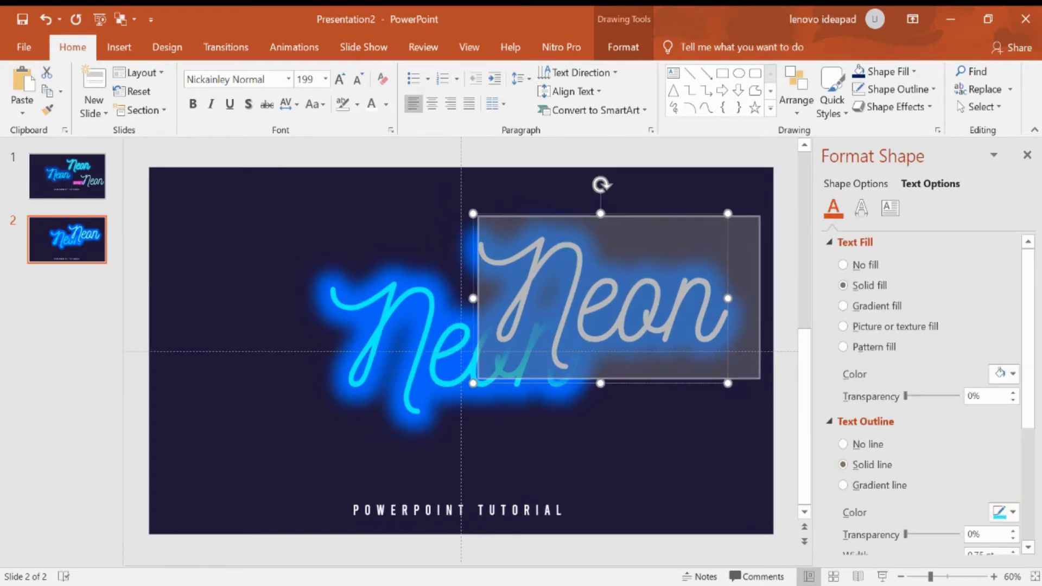
Increase the Neon copy's text outline width to 3 pt.
scroll(1033, 409, down, 4)
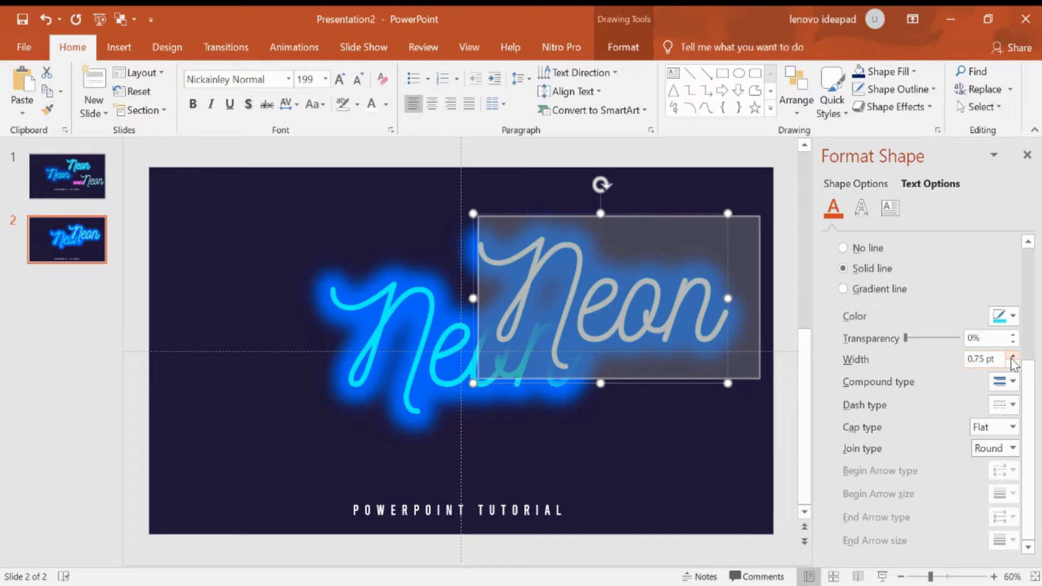
click(1013, 356)
click(1013, 356)
click(1012, 356)
click(1013, 355)
click(1013, 355)
click(1013, 356)
click(1012, 356)
click(1013, 355)
click(1012, 355)
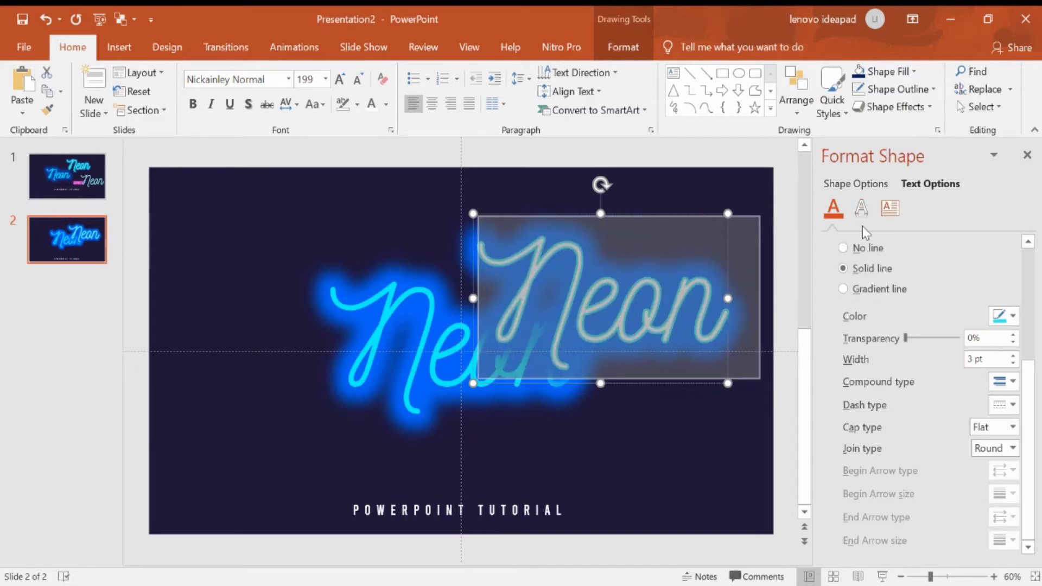
Change the Neon copy's glow colour to the recent cyan.
click(862, 209)
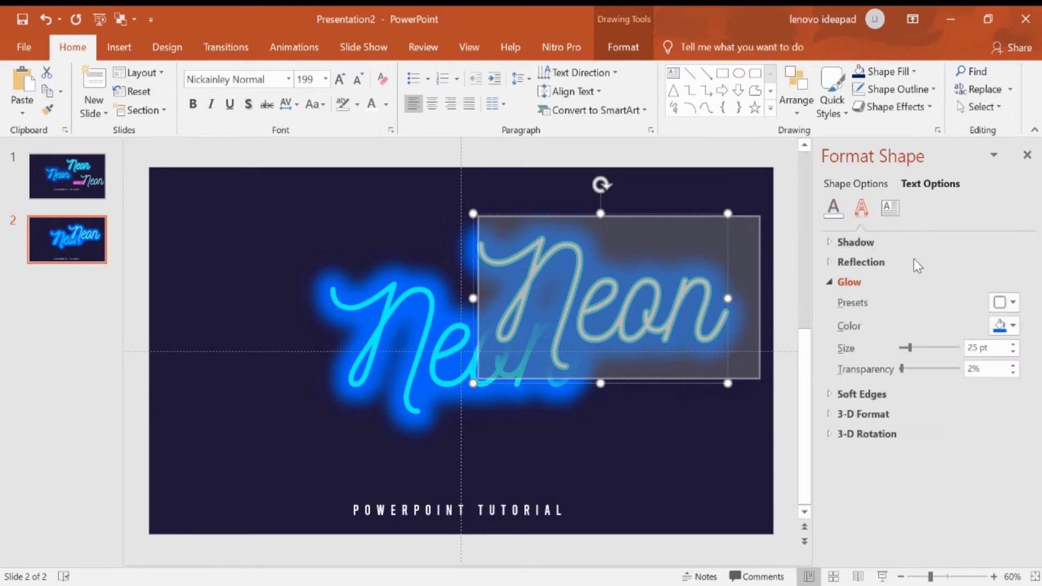
click(1012, 326)
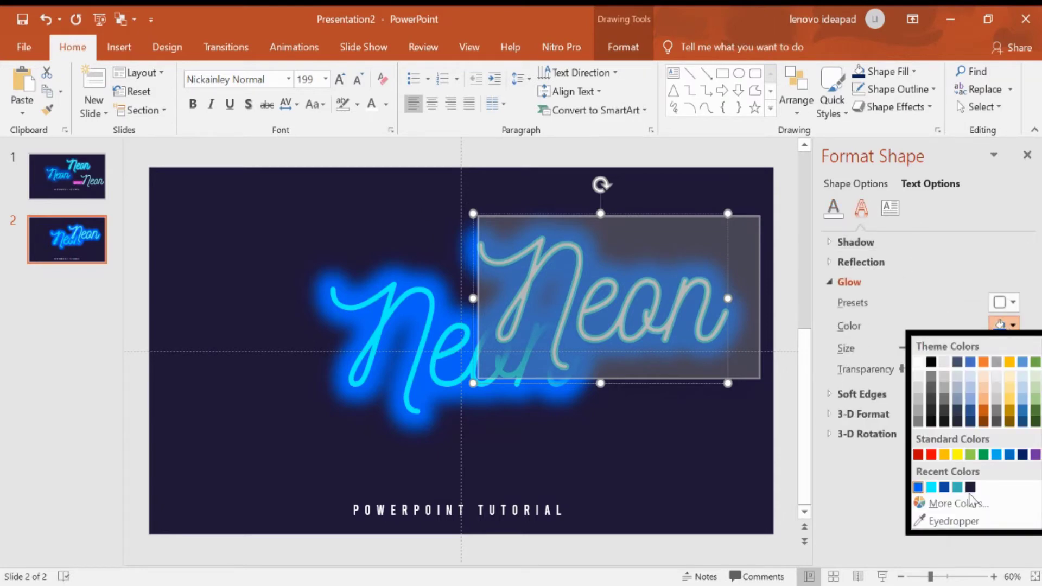
click(931, 488)
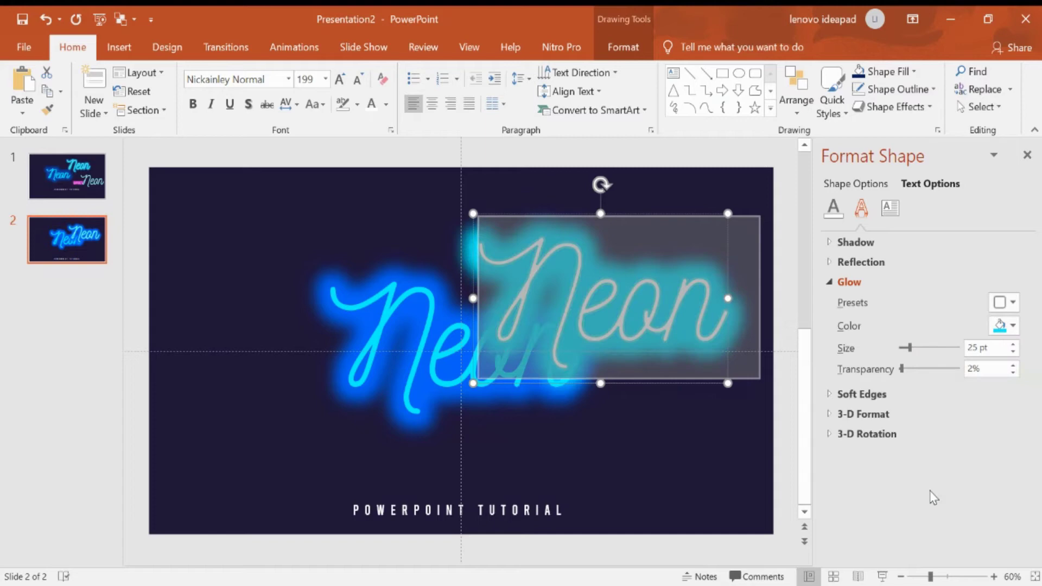
click(693, 399)
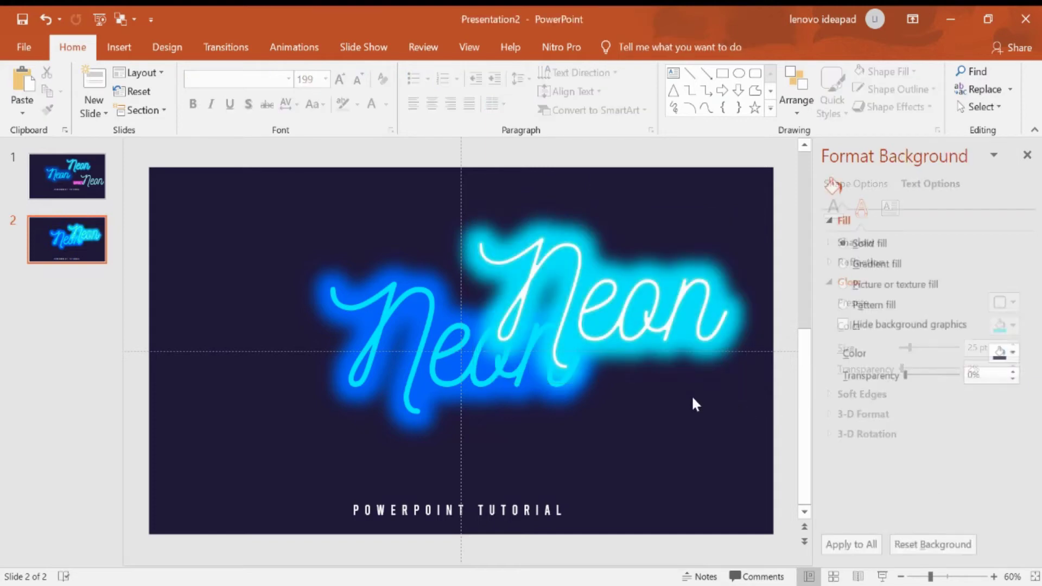
Reselect the upper-right Neon text box and select the whole word Neon.
click(601, 328)
key(shift+Left)
key(shift+Right)
key(shift+Right)
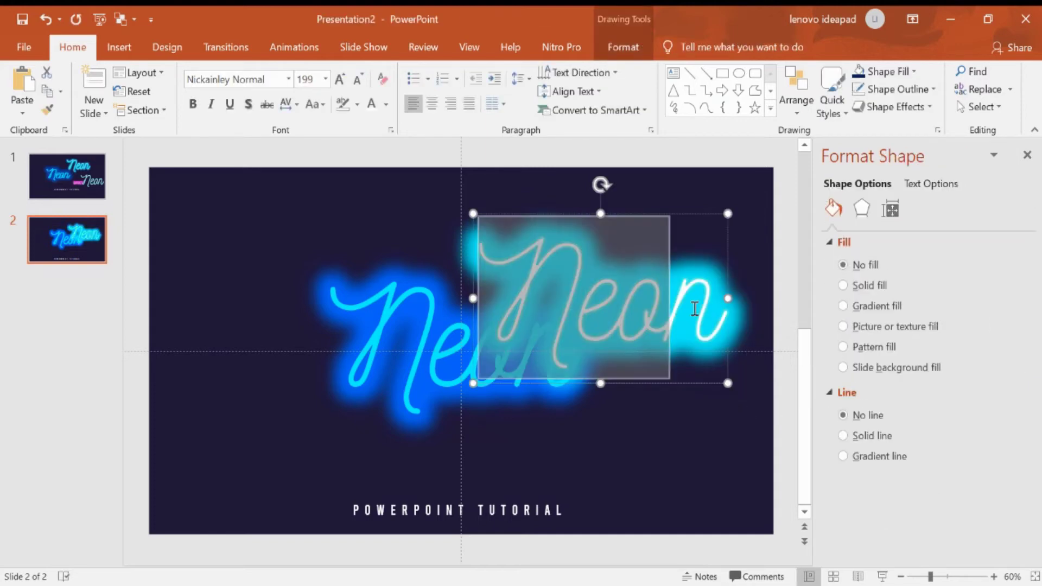
click(931, 185)
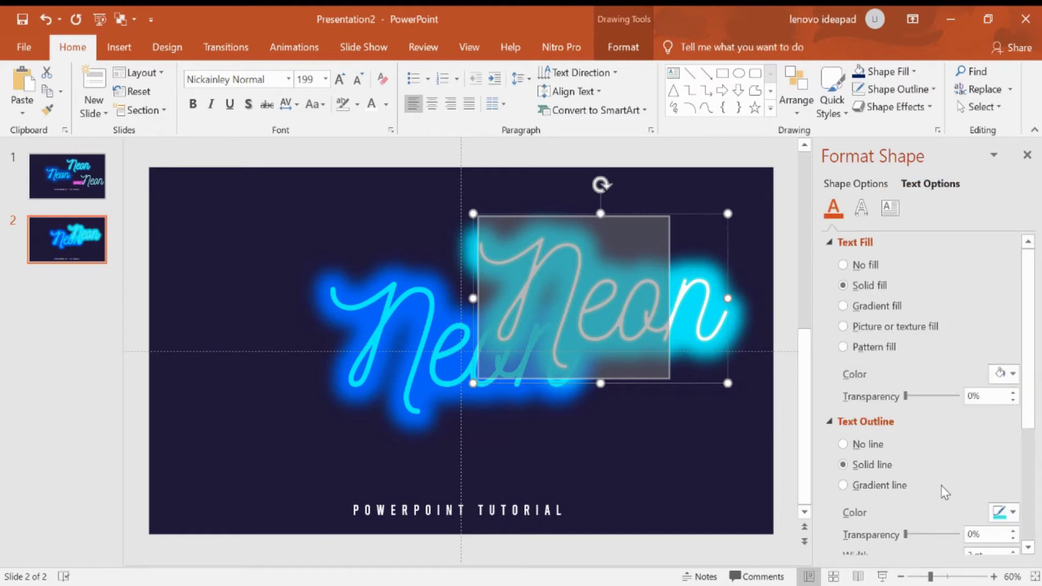
click(647, 335)
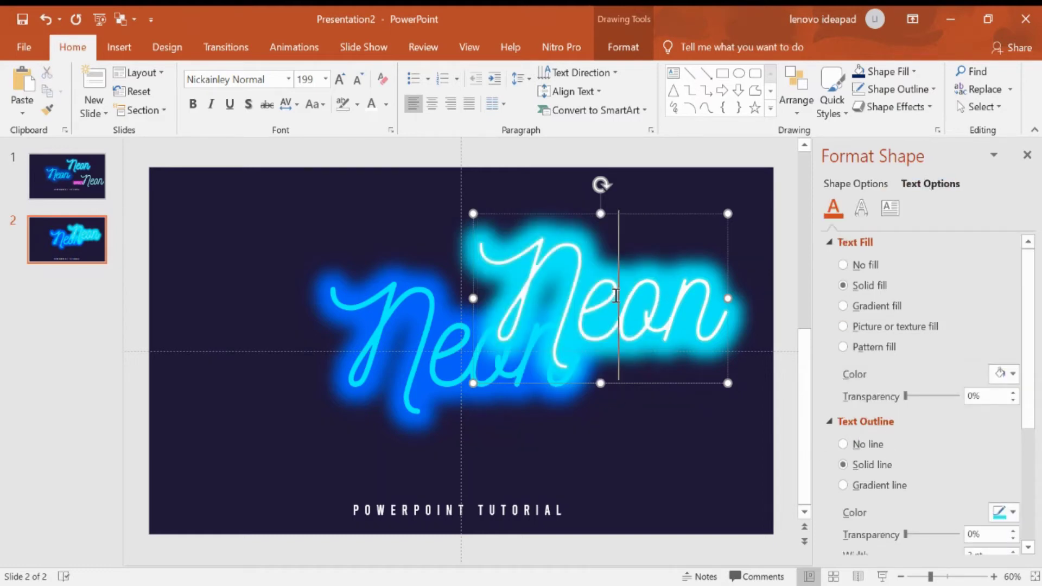
double_click(528, 297)
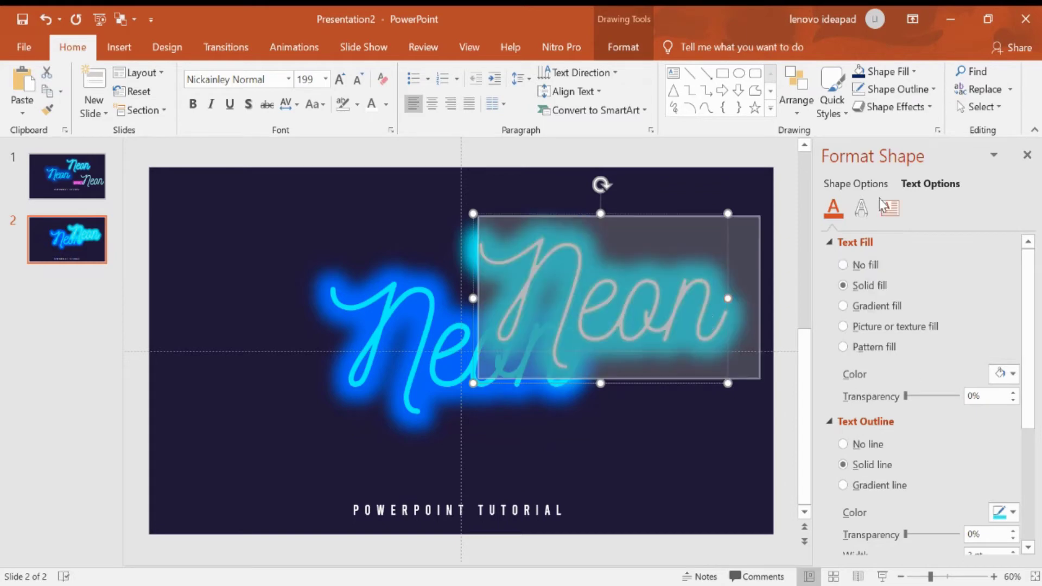
Set the second Neon's glow to 6 pt at 13% transparency and drag it onto the first Neon.
click(862, 210)
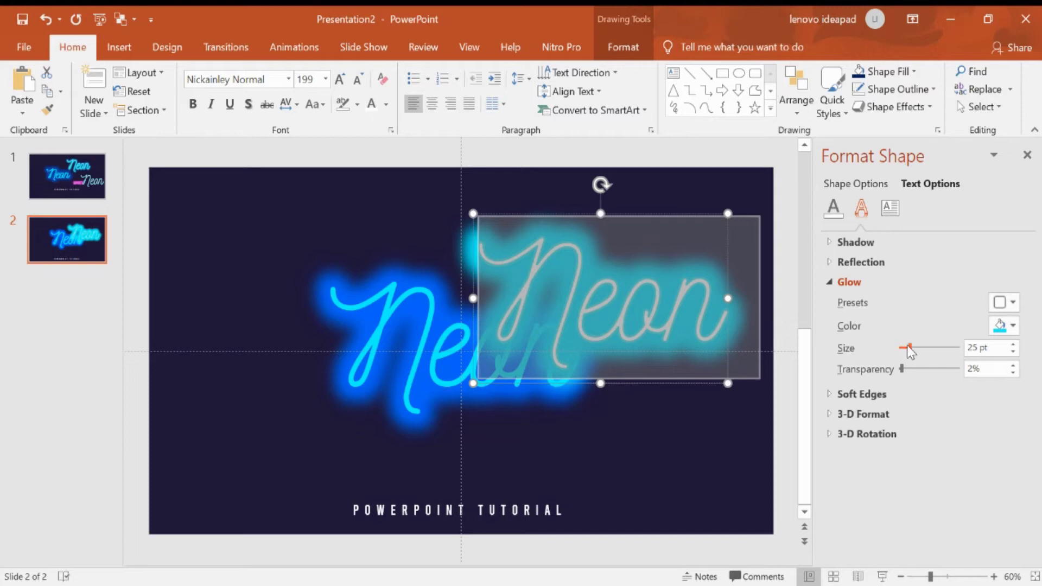
drag(909, 346, 903, 347)
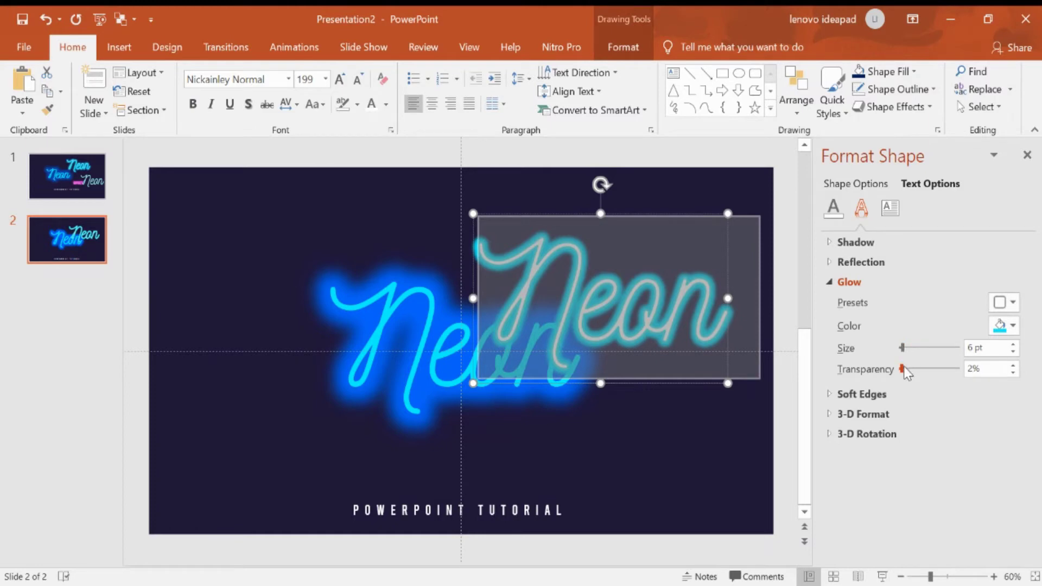
drag(903, 369, 912, 371)
drag(619, 213, 471, 257)
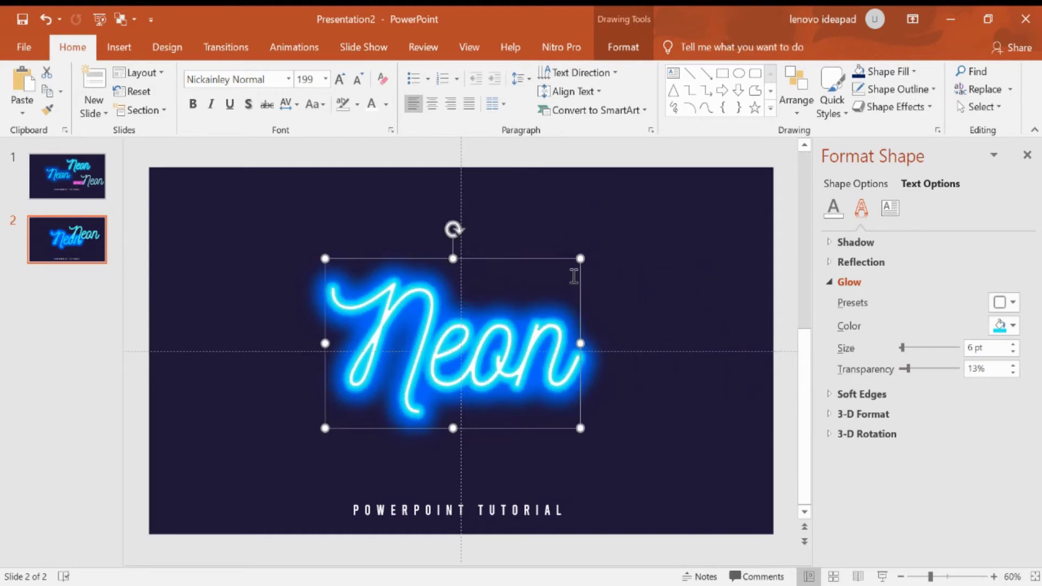
click(675, 306)
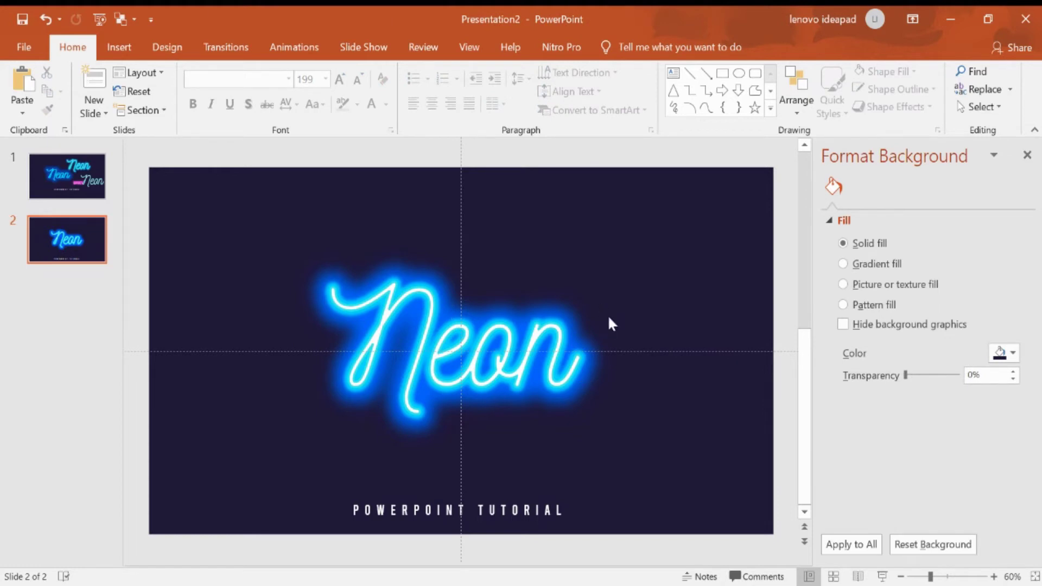
Copy the Neon text and paste a duplicate, moving it to the upper right.
click(506, 342)
drag(367, 349, 568, 369)
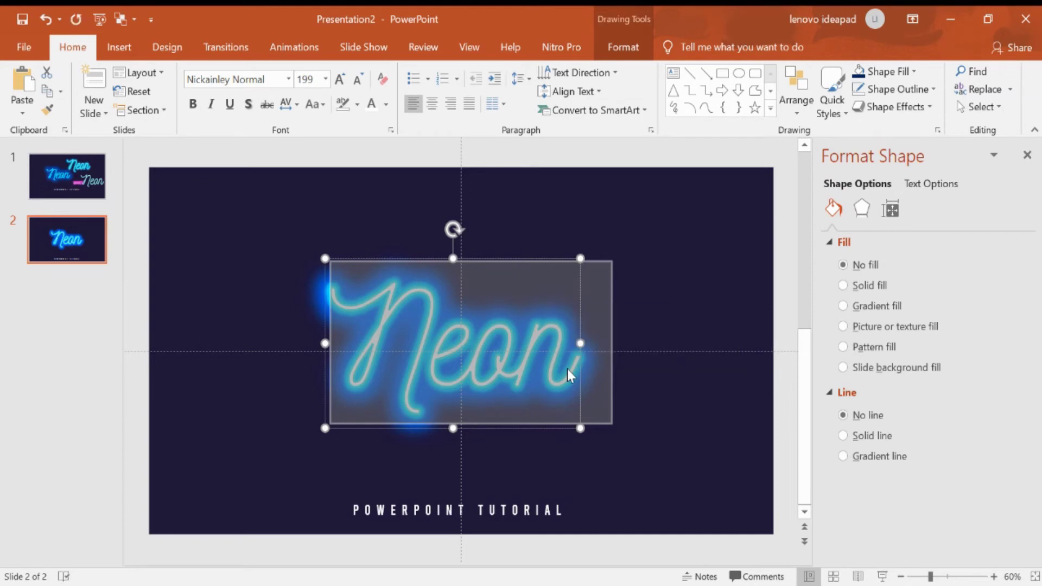
click(622, 318)
key(ctrl+v)
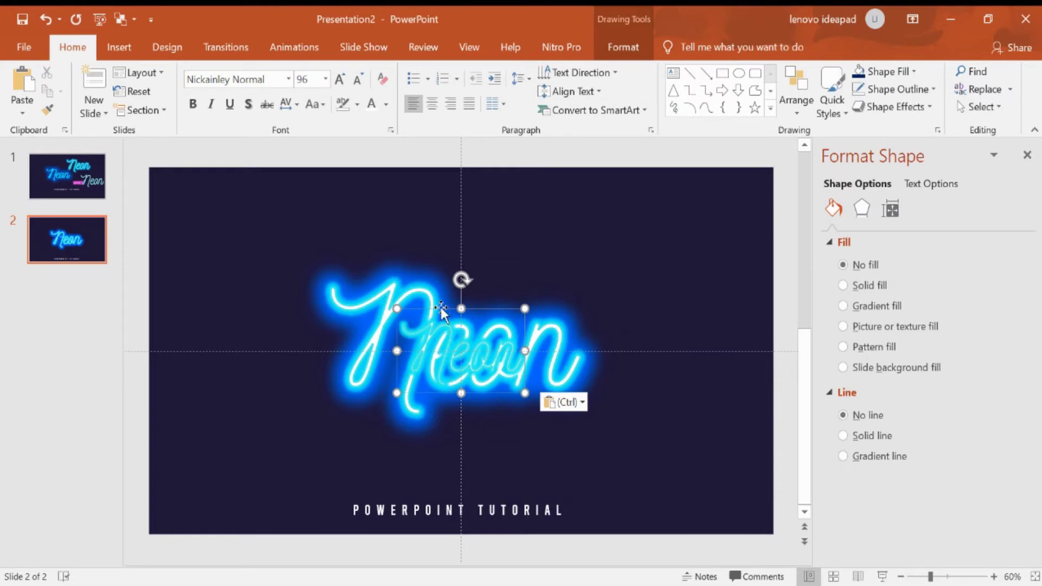
drag(443, 306, 634, 257)
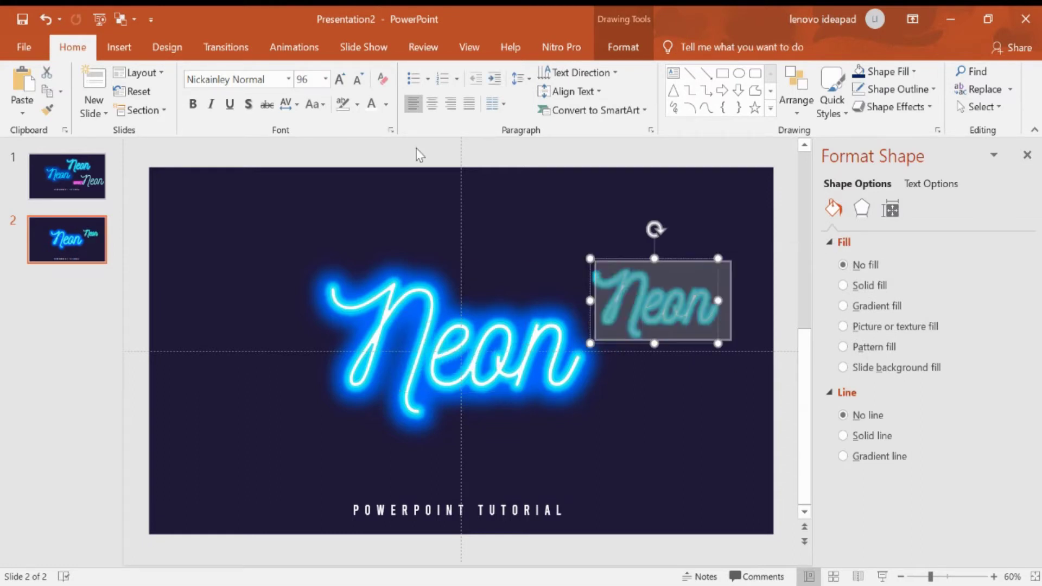
Enlarge the copy's font from 96 to 199 and overlap it with the glowing Neon.
click(341, 79)
click(341, 80)
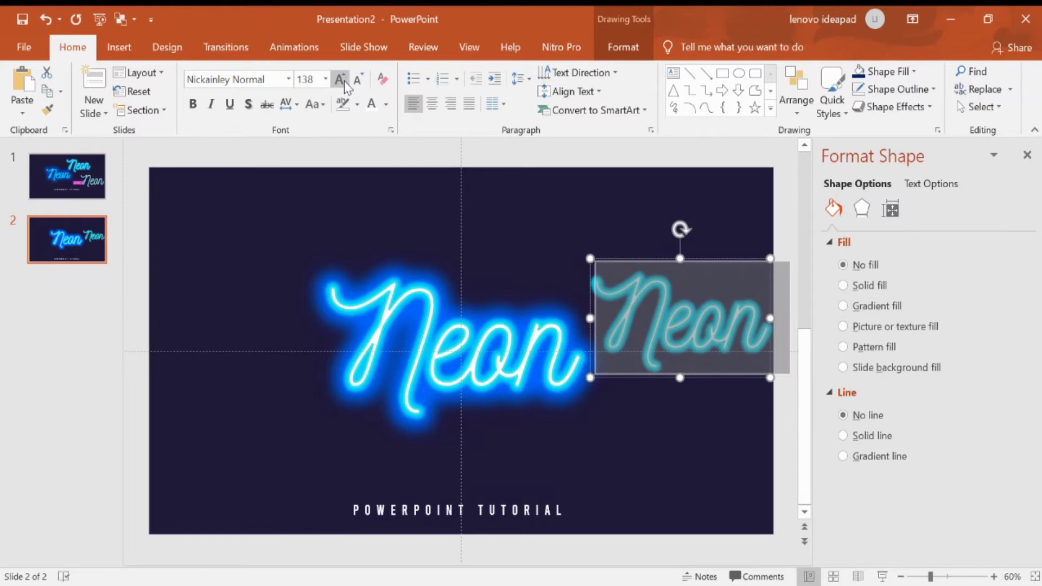
click(340, 79)
click(341, 79)
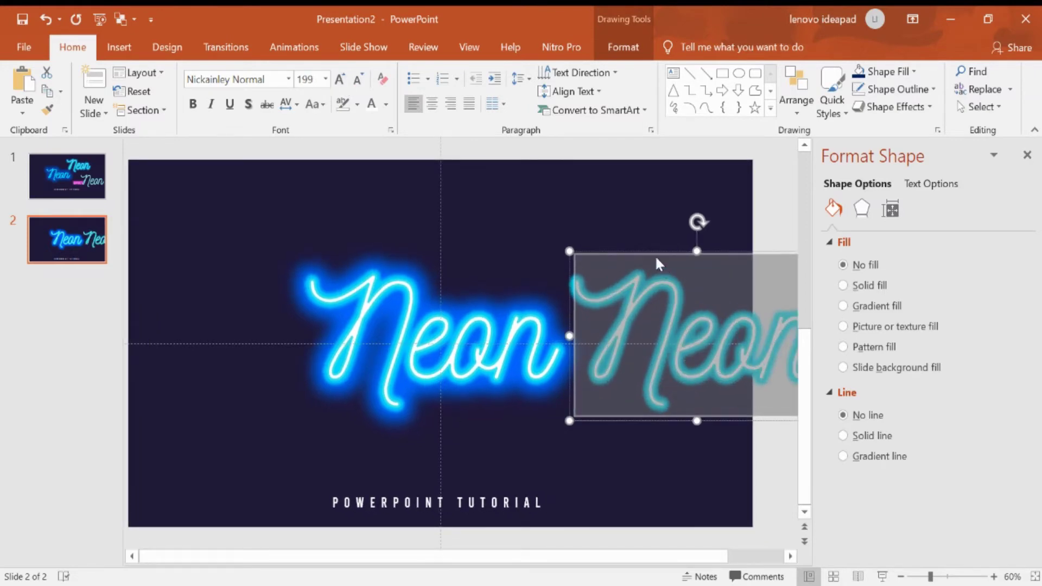
drag(657, 255, 541, 191)
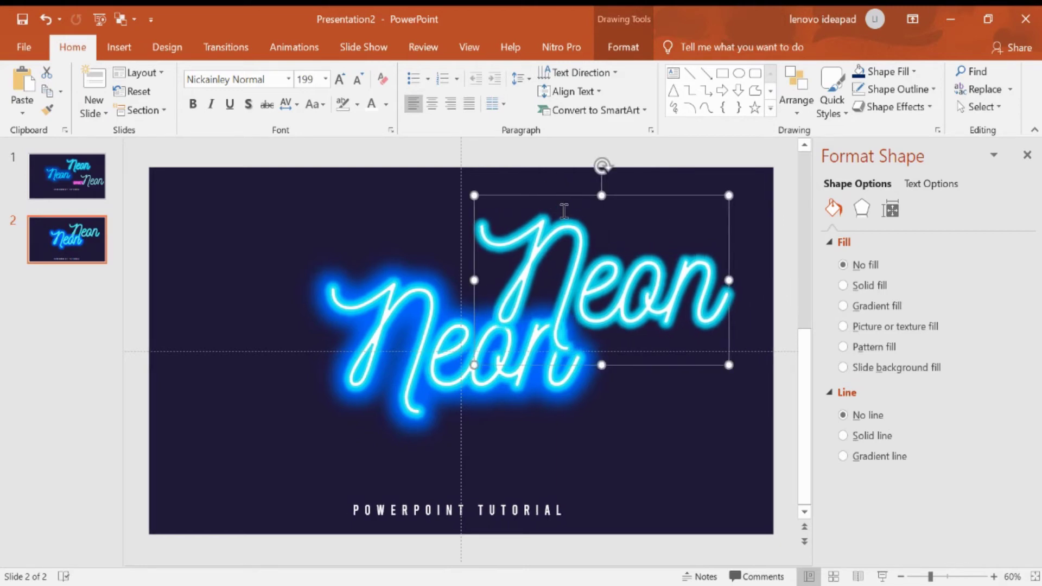
Remove the upper-right Neon's glow with the No Glow preset.
click(930, 184)
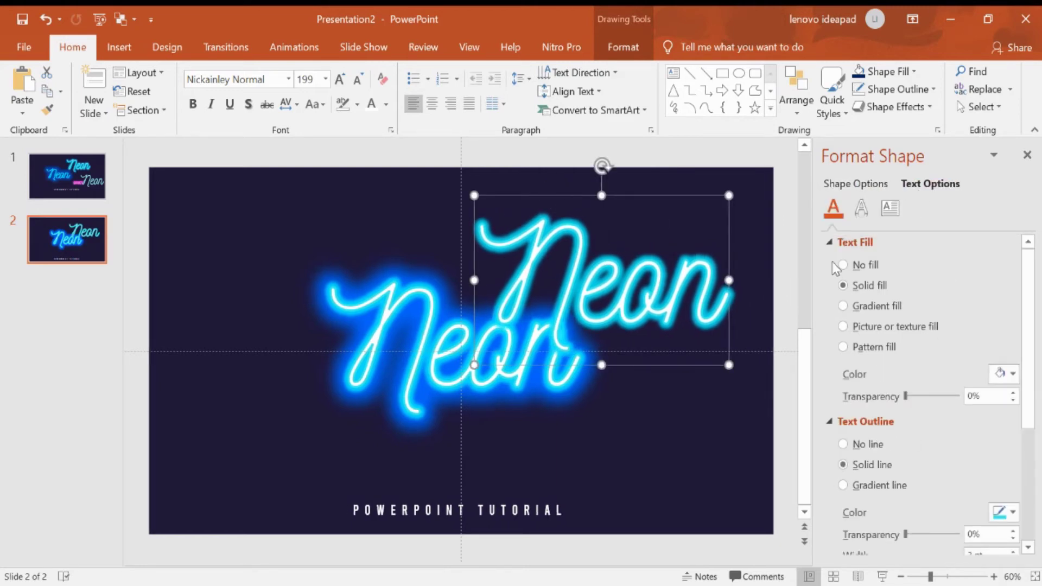
click(861, 213)
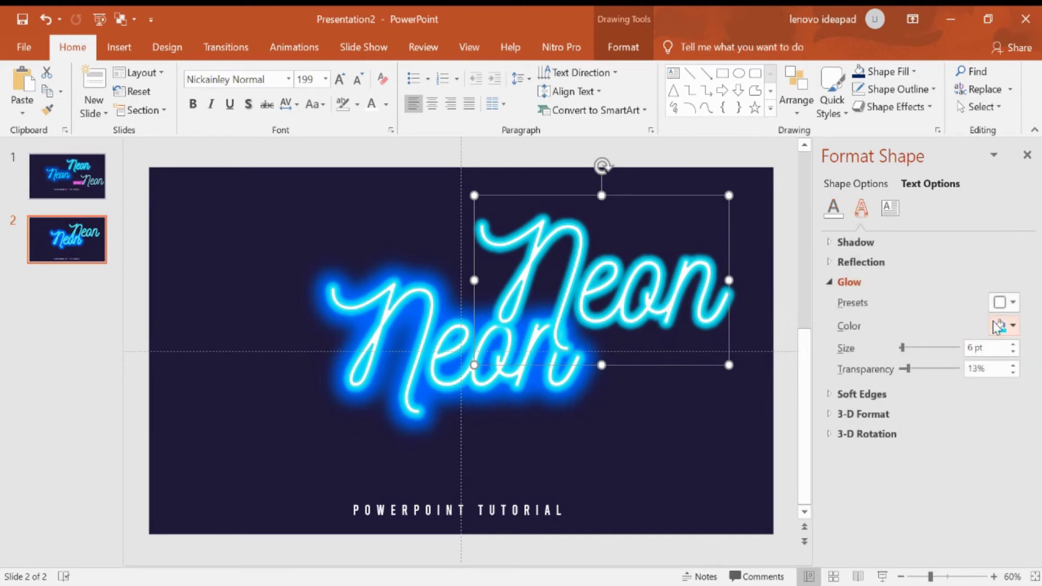
click(1007, 303)
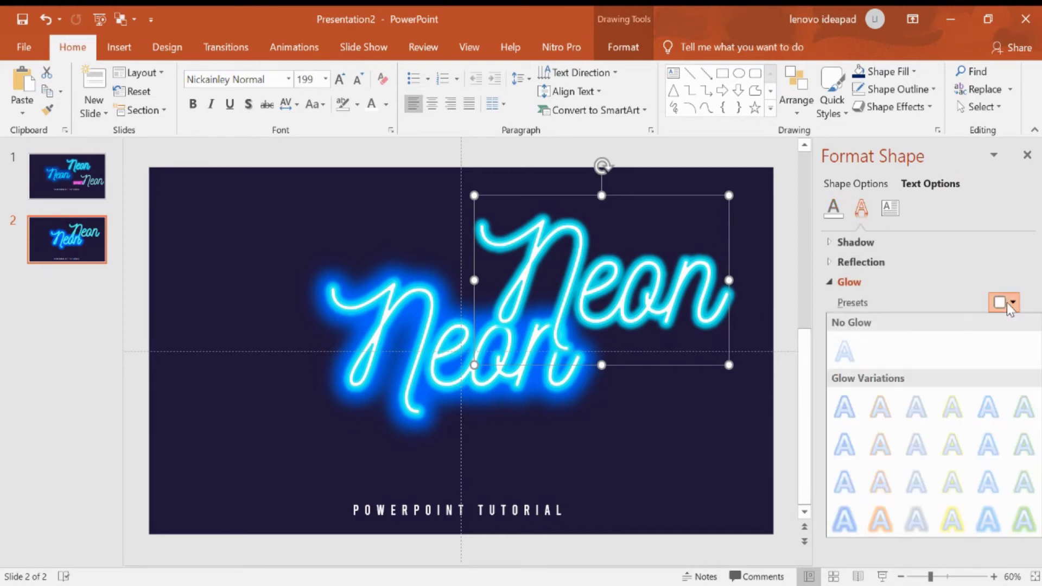
click(844, 350)
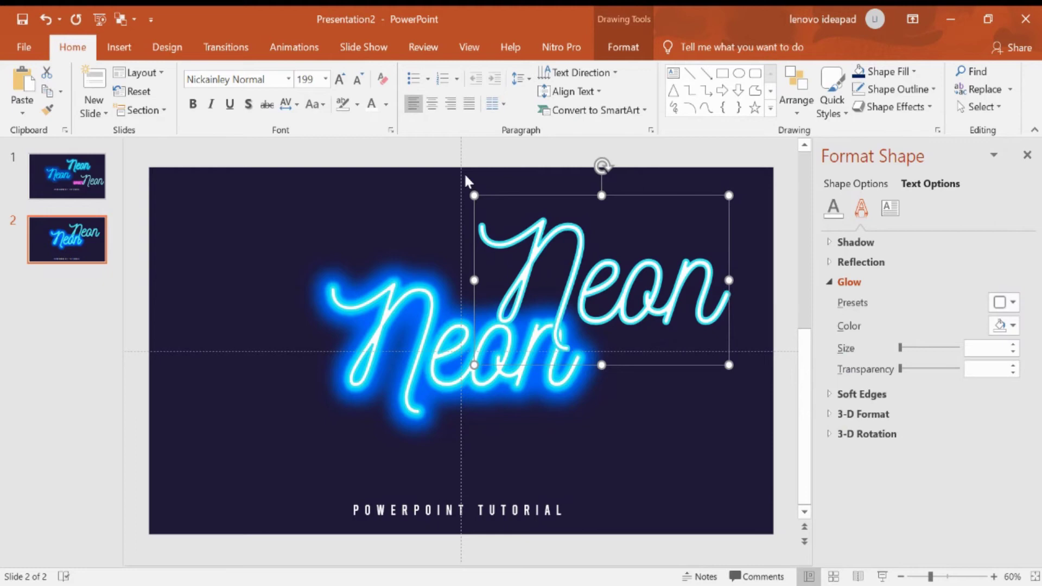
Make the upper Neon's text outline 10% transparent.
click(834, 207)
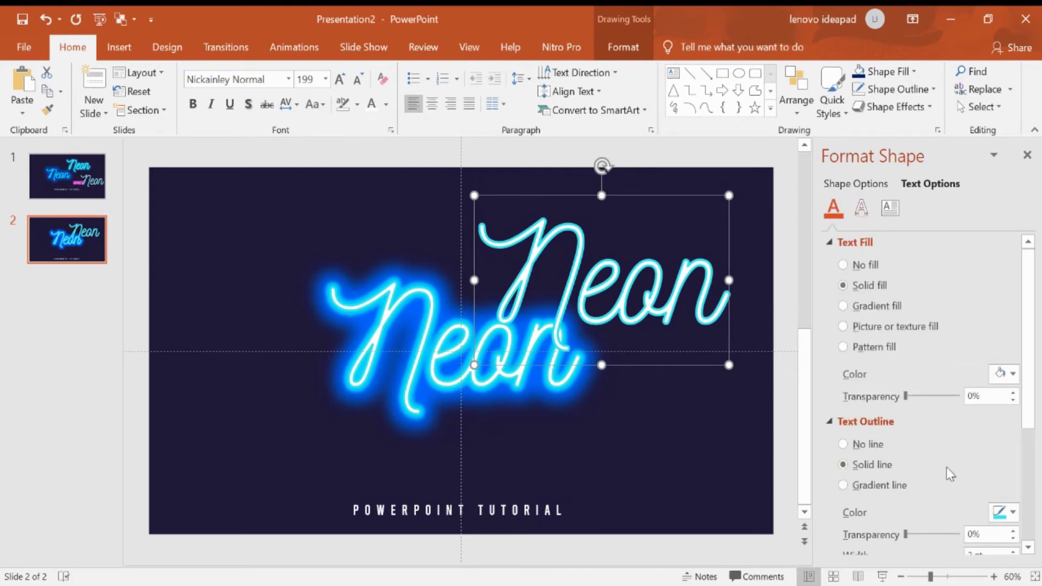
scroll(916, 486, down, 1)
drag(907, 492, 920, 497)
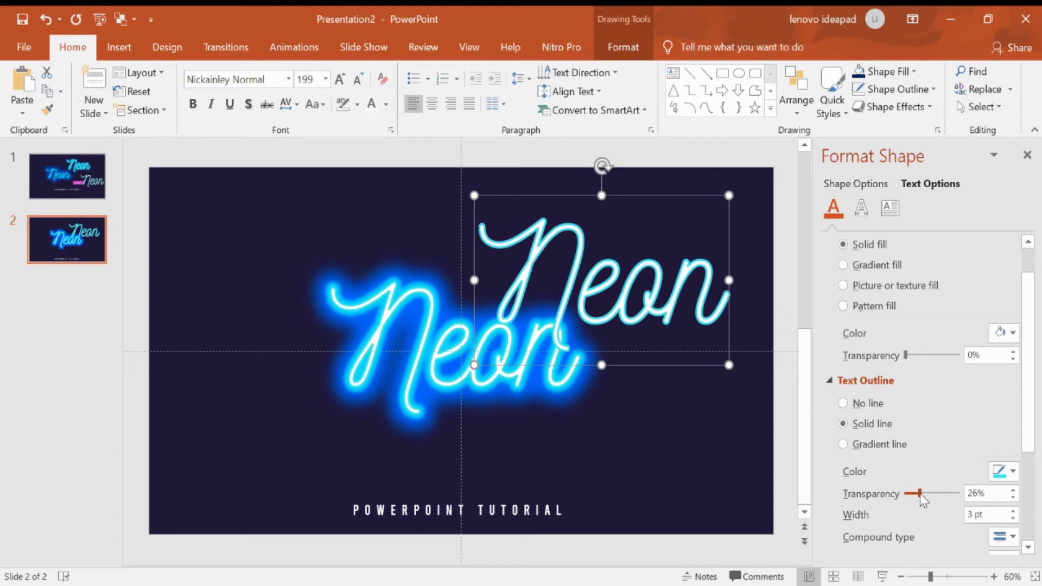
Expand the upper Neon's Shadow settings and show the shadow presets list.
click(861, 210)
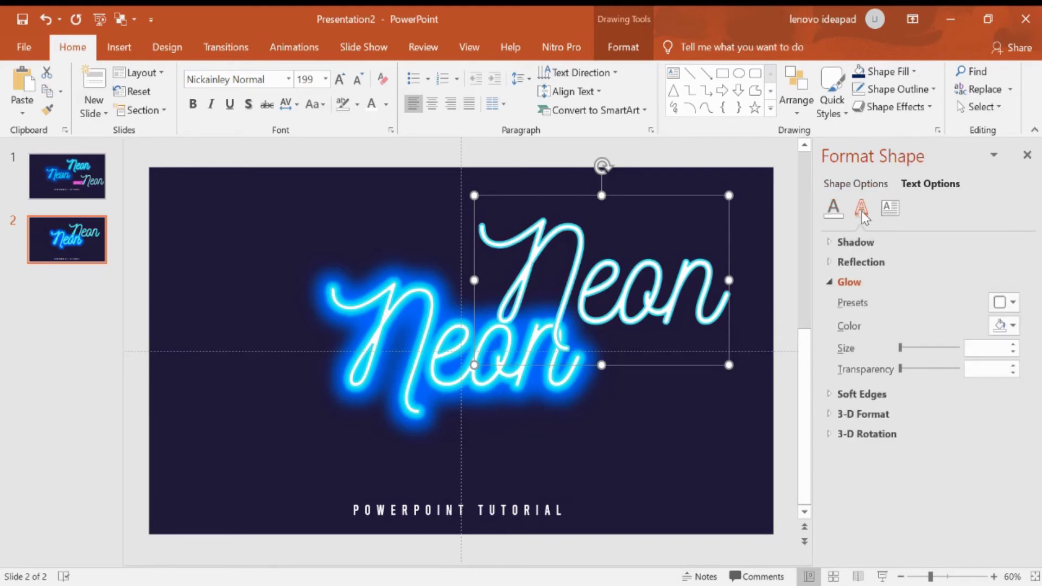
click(830, 244)
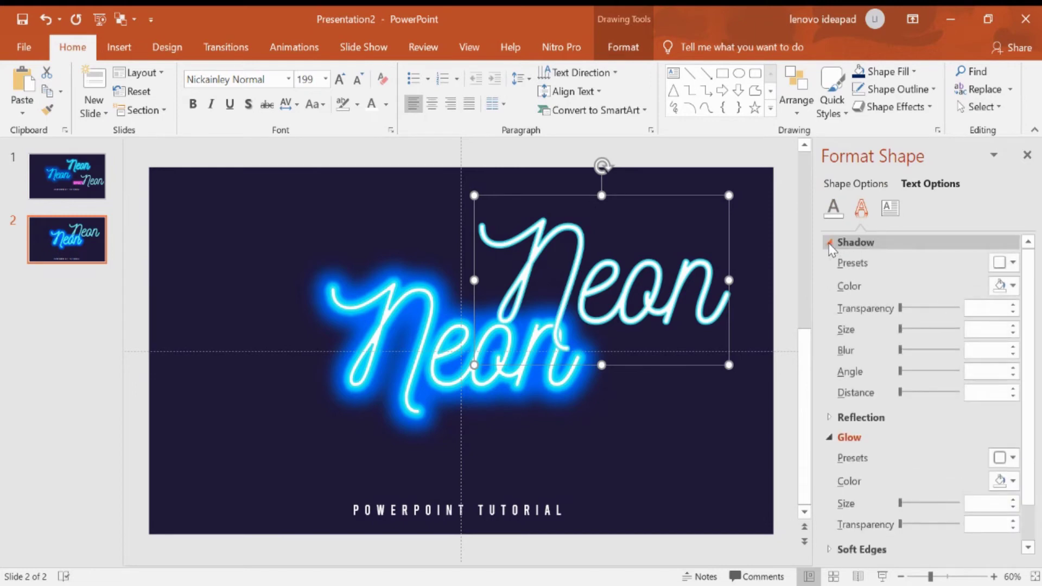
click(1010, 263)
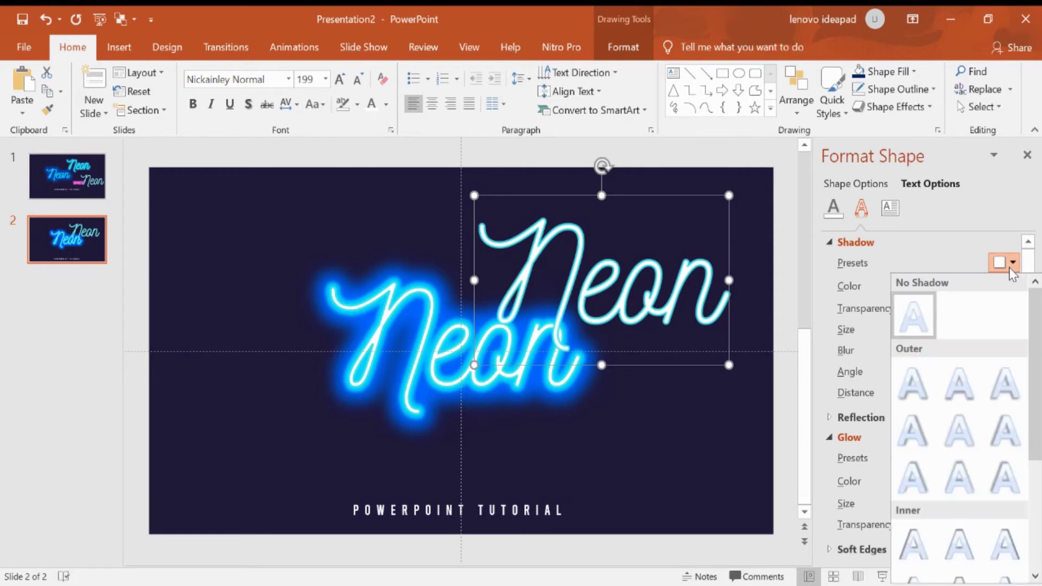
Apply the Offset: Right shadow, stack the copy over the glowing Neon, and set shadow size 103%.
click(921, 445)
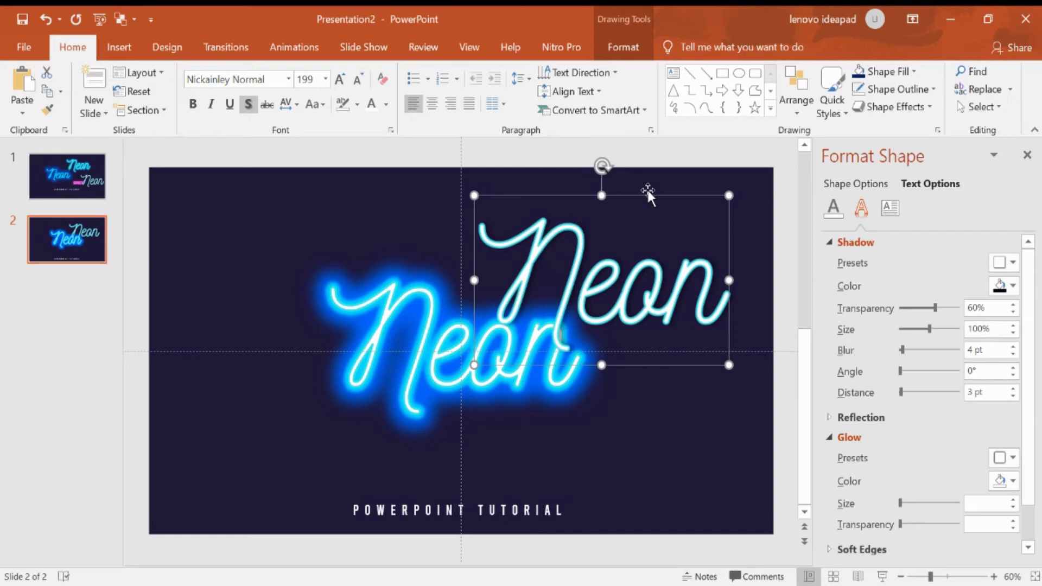
drag(646, 191, 499, 259)
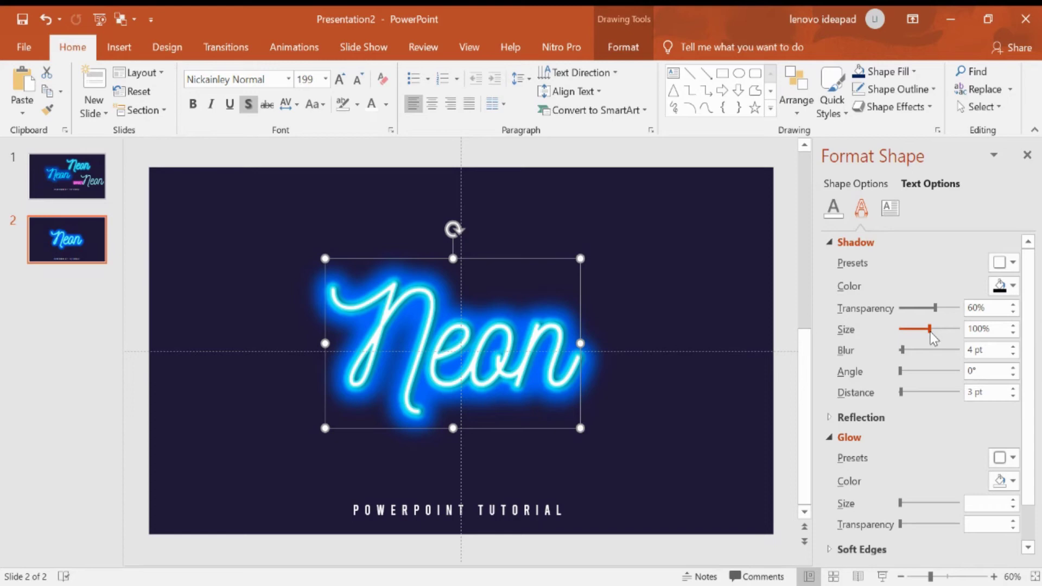
mouse_move(931, 330)
mouse_down()
mouse_move(940, 341)
mouse_move(932, 336)
mouse_up()
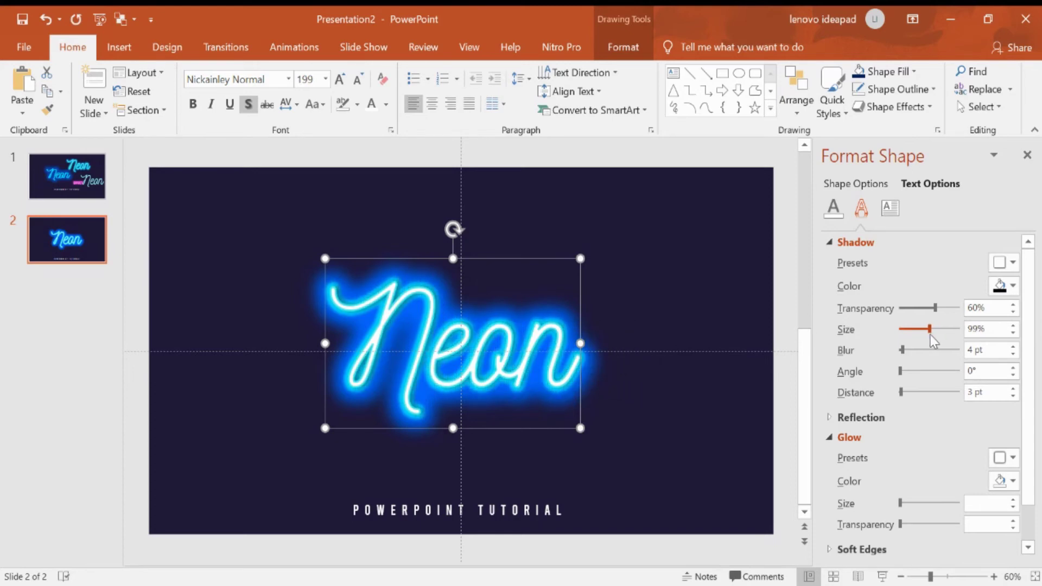
drag(931, 337, 932, 338)
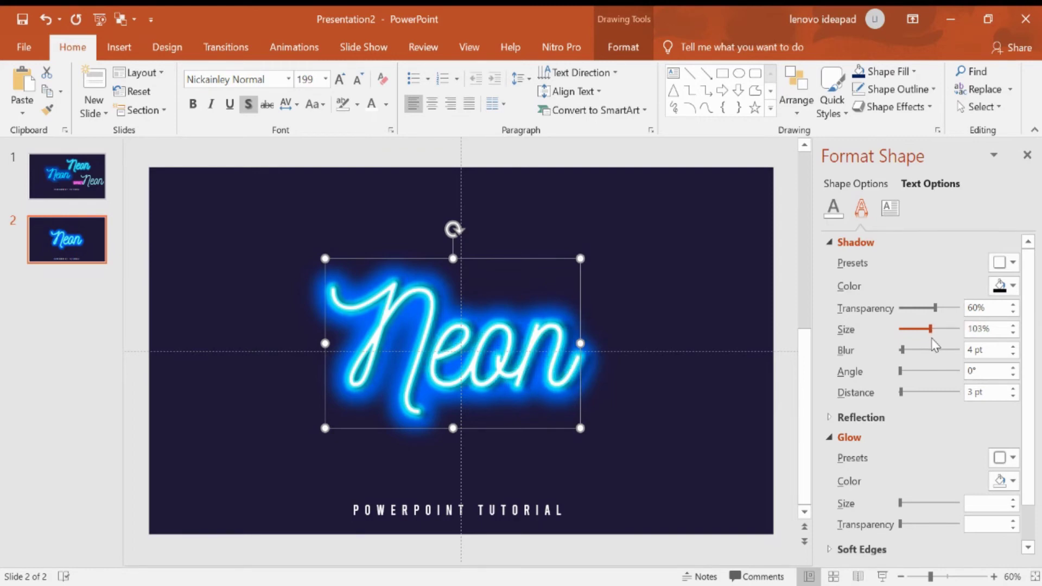
click(718, 389)
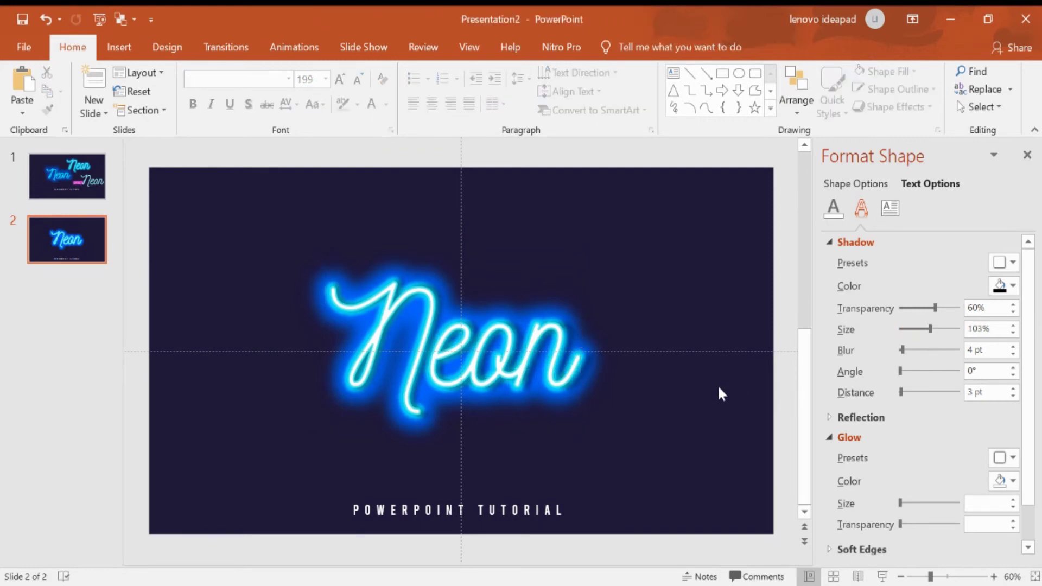
Select all stacked Neon layers and apply Align Center so they line up.
mouse_move(242, 209)
mouse_down()
mouse_move(531, 396)
mouse_move(707, 476)
mouse_up()
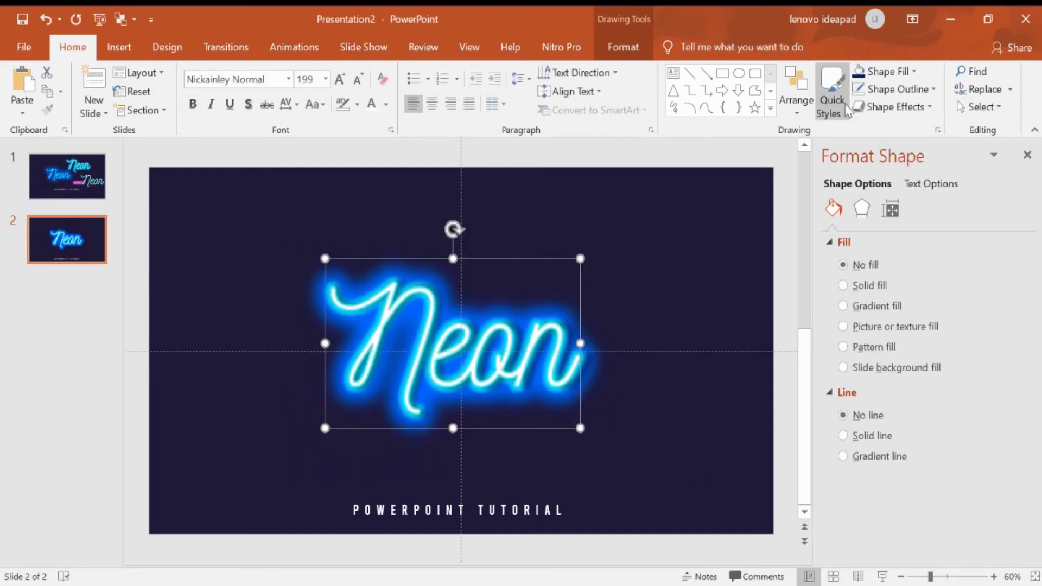
click(796, 101)
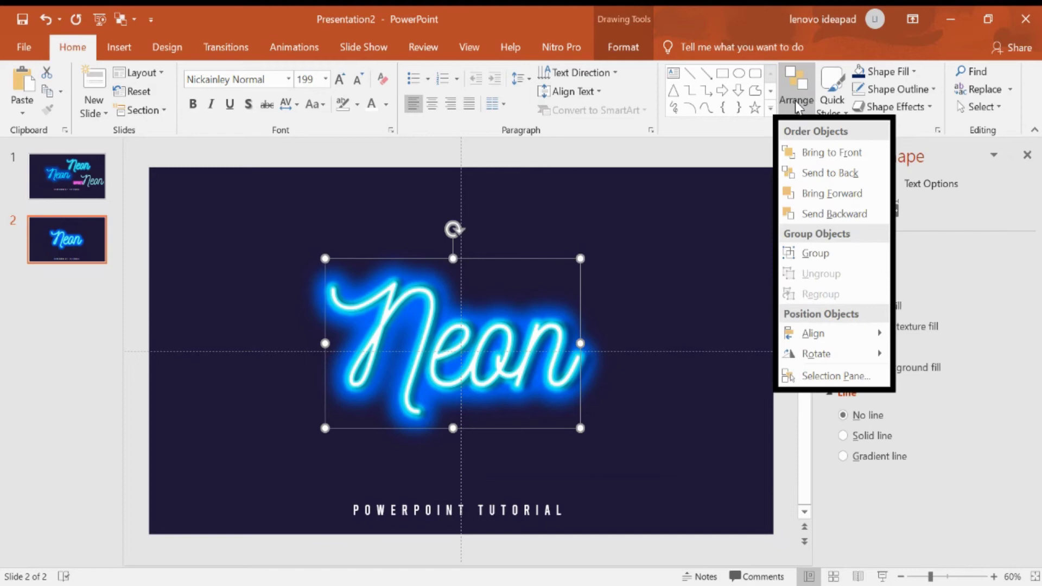
mouse_move(810, 338)
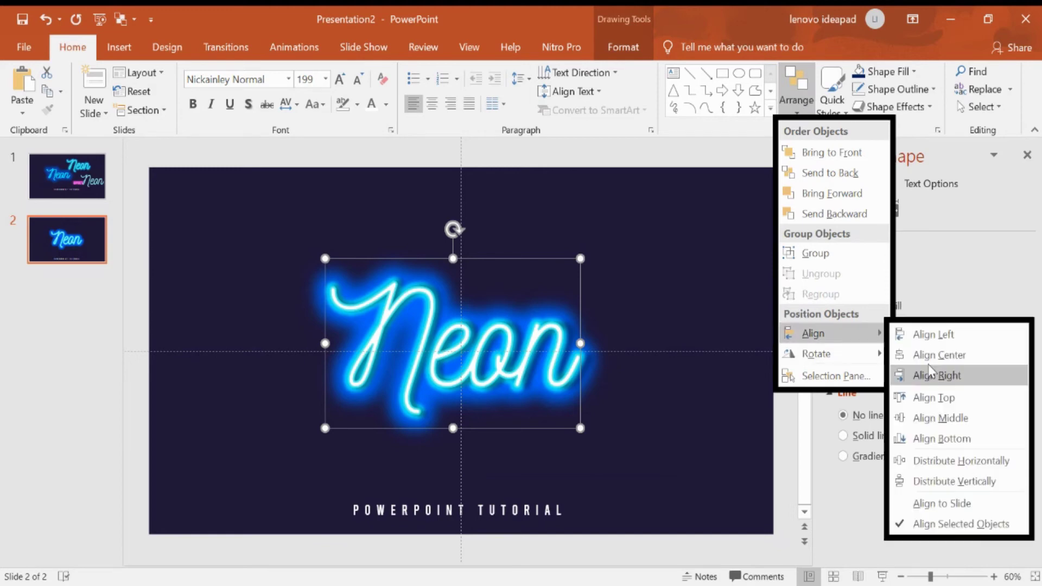
click(943, 362)
click(795, 80)
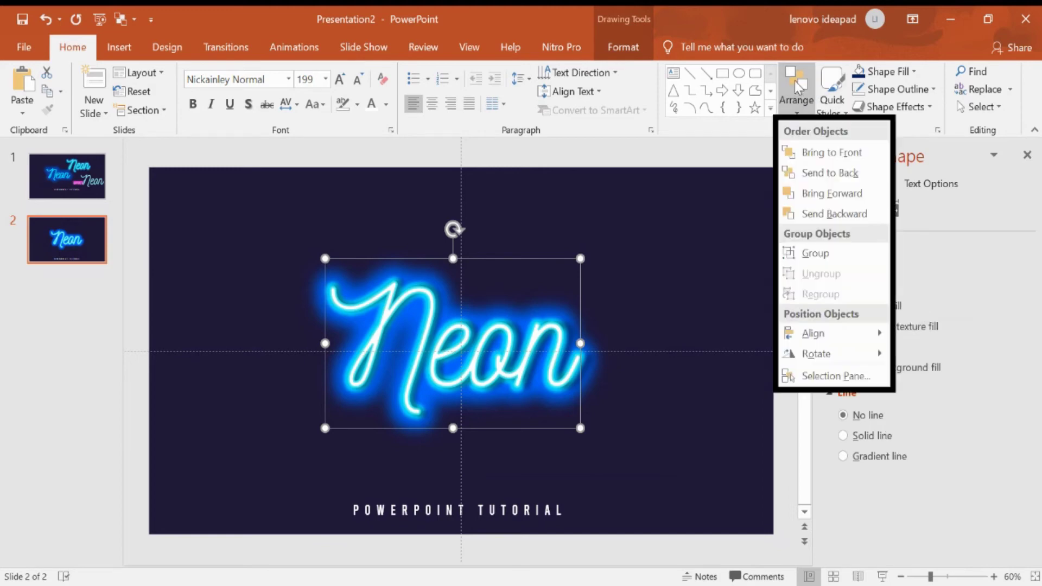
click(718, 444)
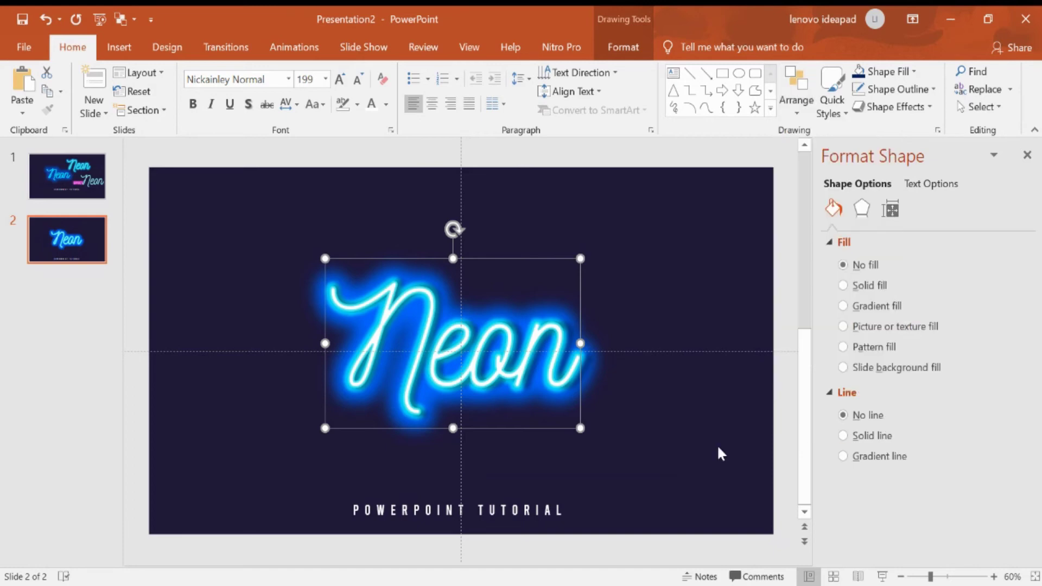
click(715, 446)
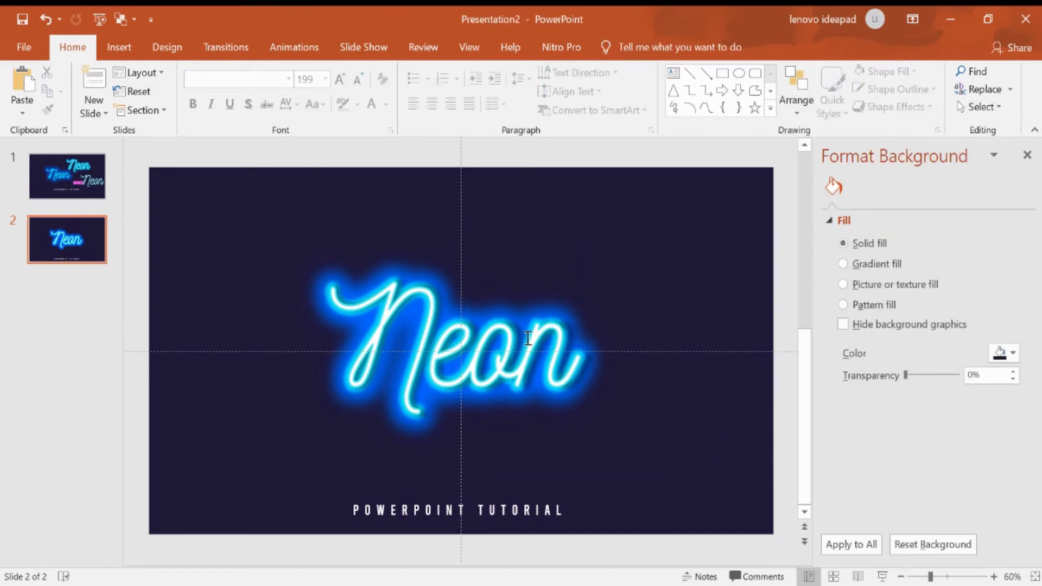
Shift one Neon layer aside and raise its glow to 11 pt at 26% transparency.
click(391, 291)
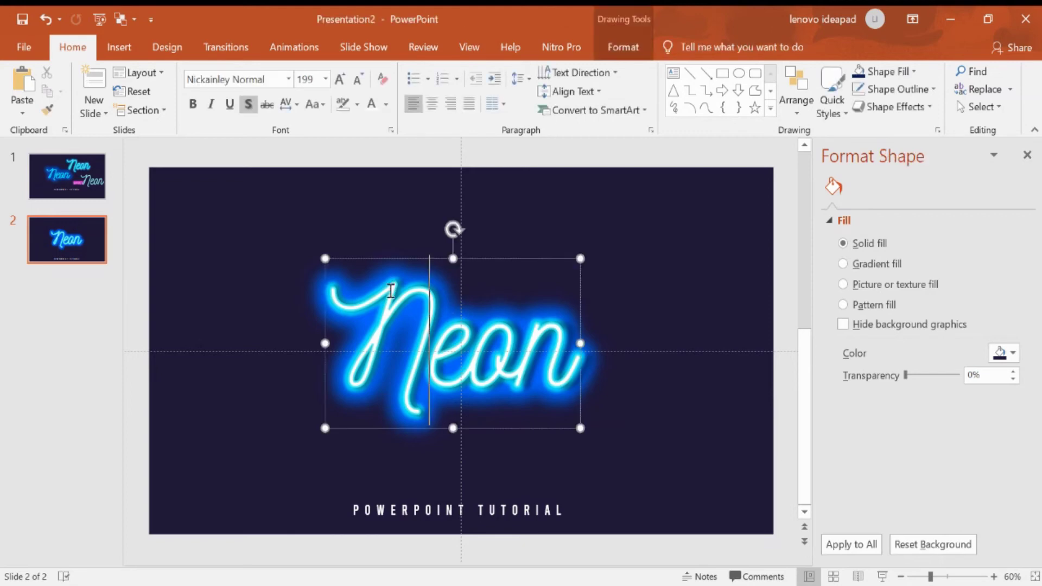
drag(388, 259, 467, 259)
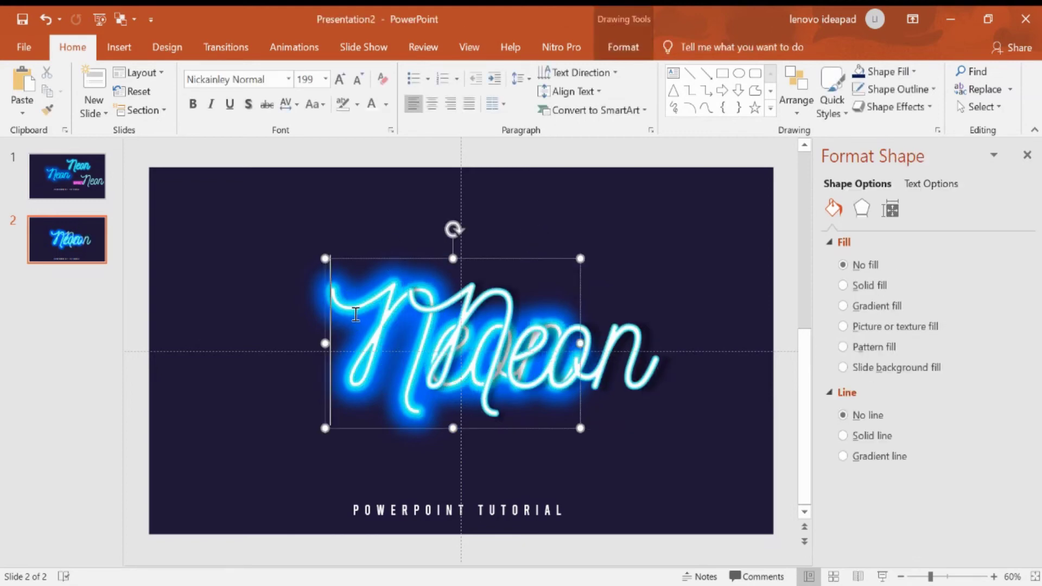
key(shift+Right)
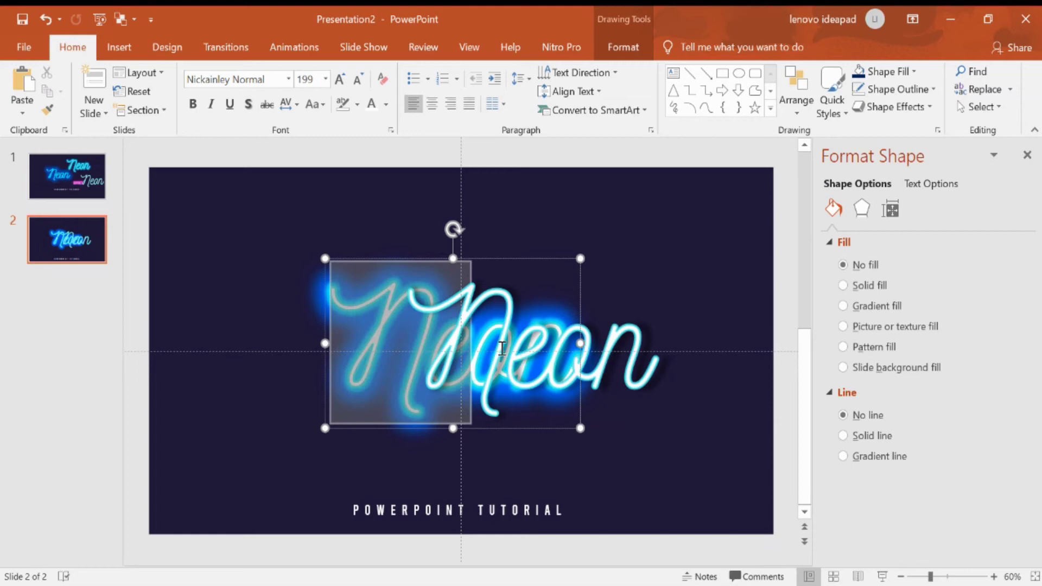
key(shift+Right)
key(shift+Right)
key(shift+Right)
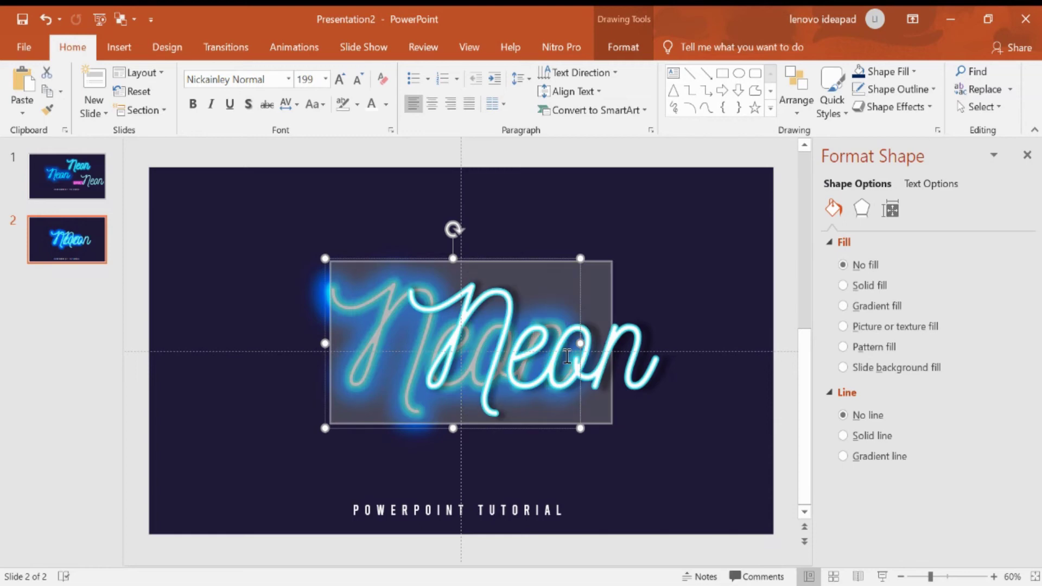
click(929, 184)
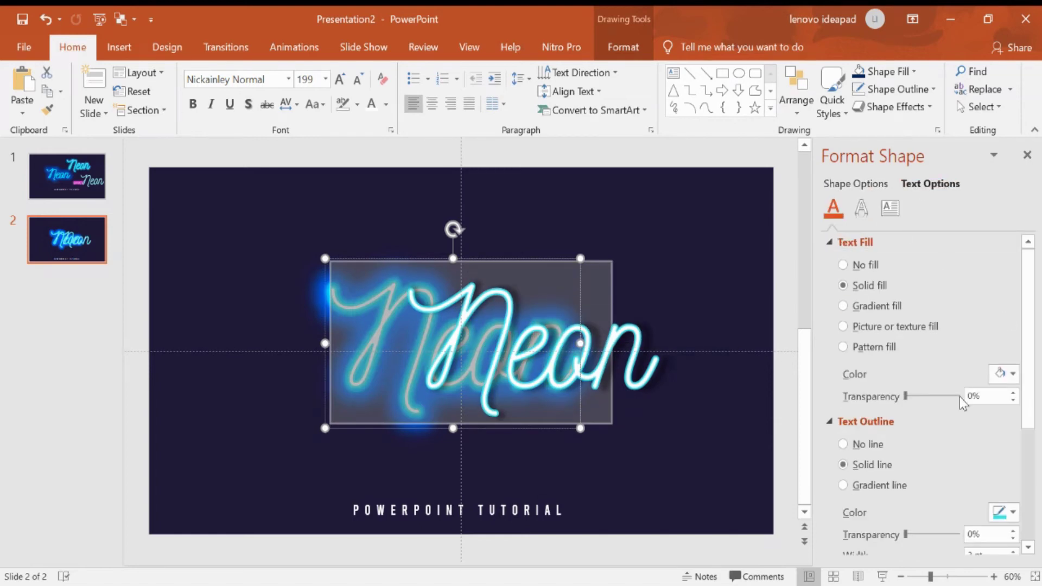
click(861, 208)
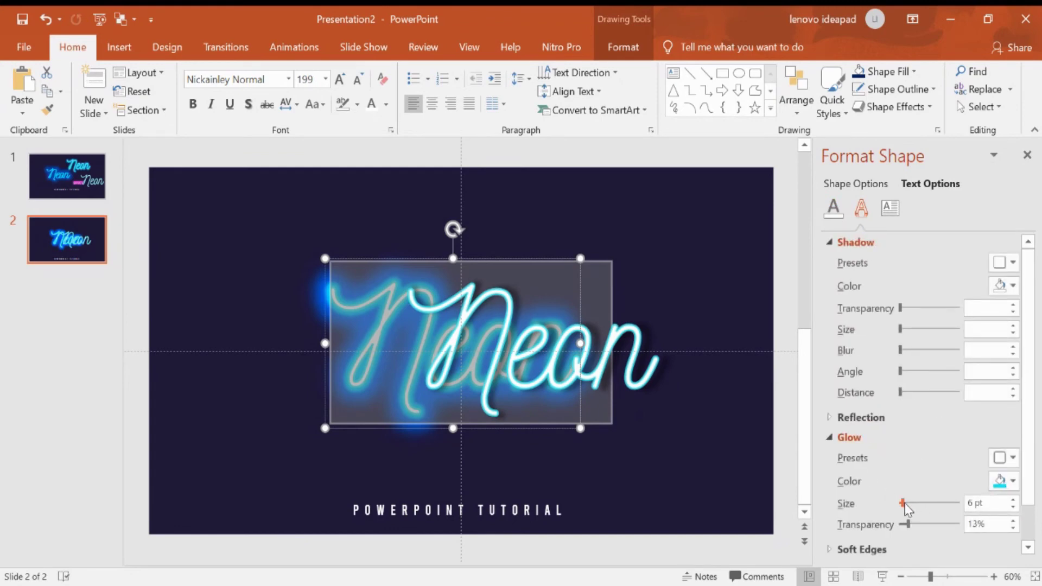
drag(904, 504, 907, 507)
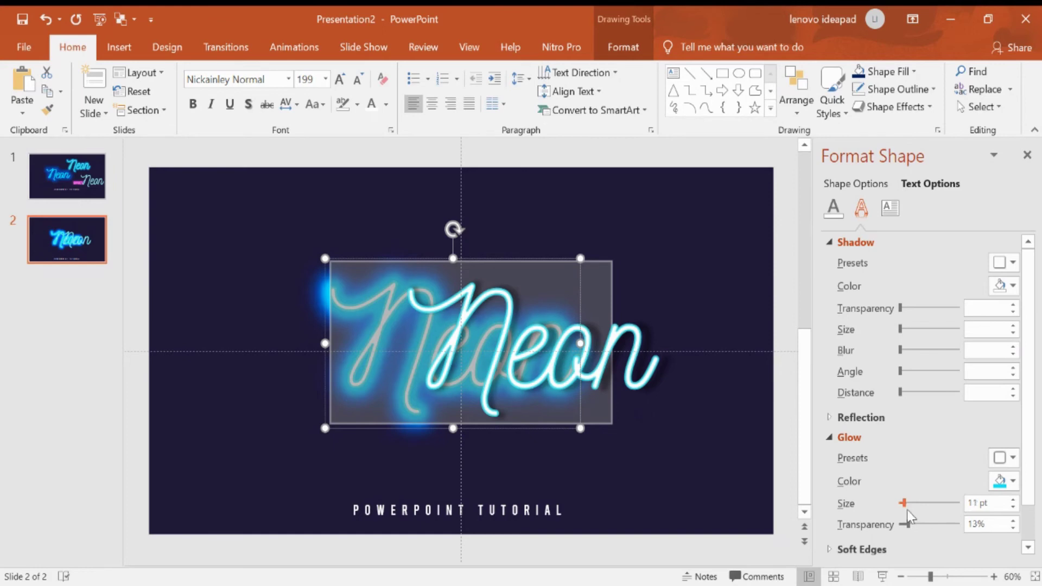
drag(905, 525, 916, 525)
Drag the bright Neon layer back onto its glow copy.
click(625, 368)
click(699, 385)
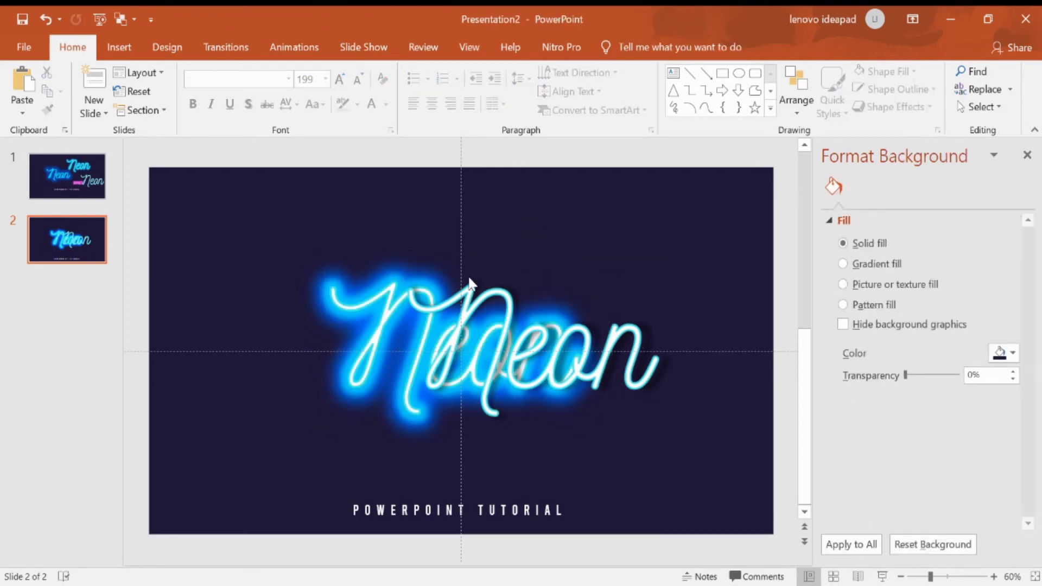
click(507, 364)
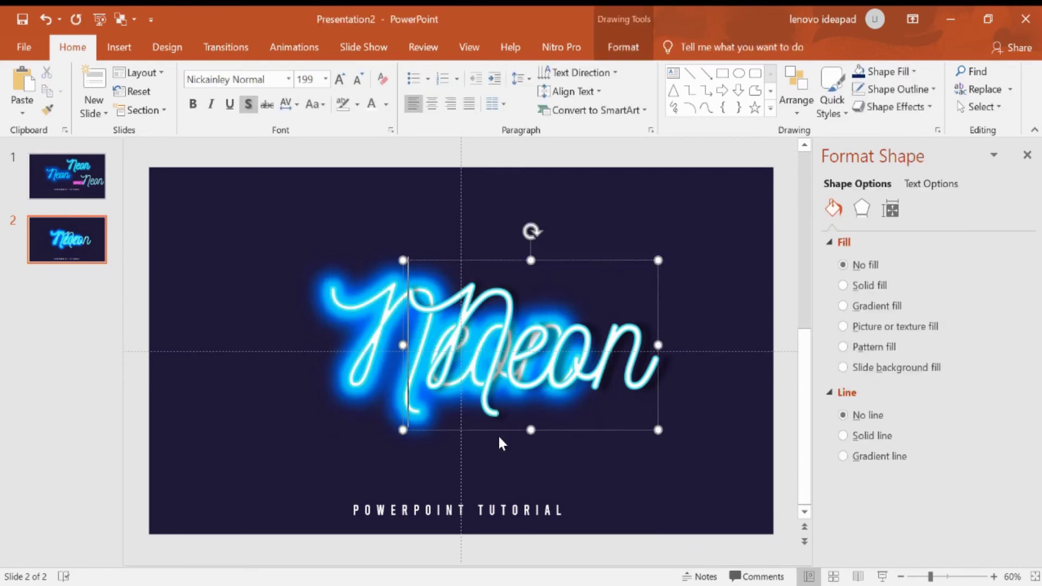
drag(494, 430, 422, 431)
Select the Neon letters and reduce their shadow size to about 101%.
click(431, 375)
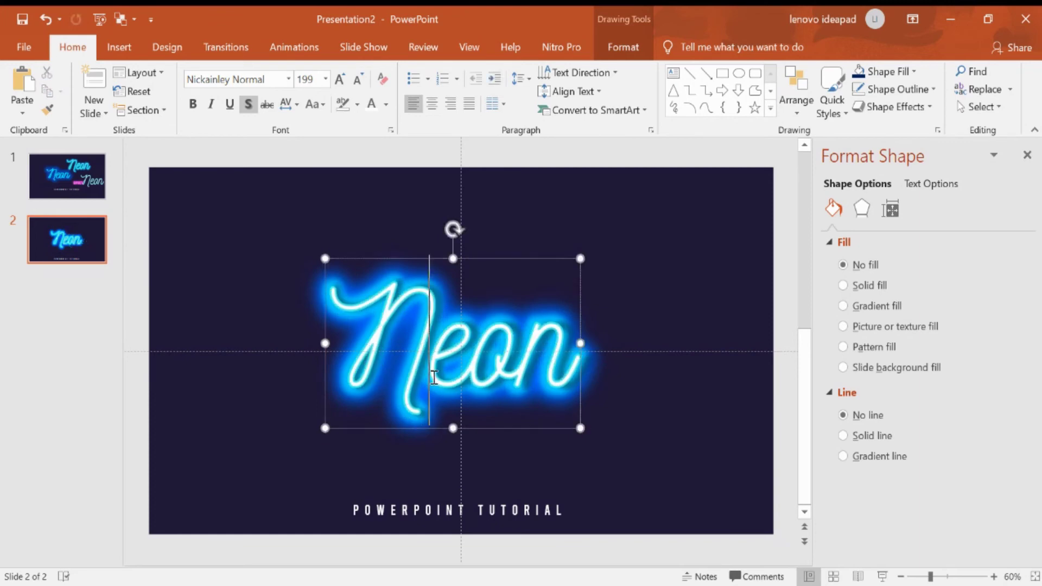
drag(329, 374, 613, 380)
click(930, 184)
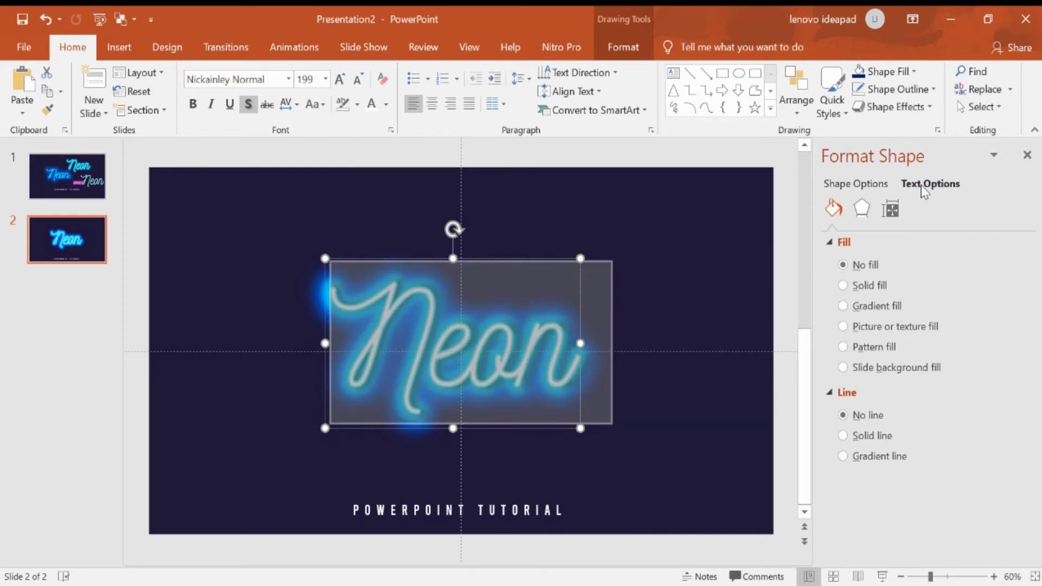
click(862, 209)
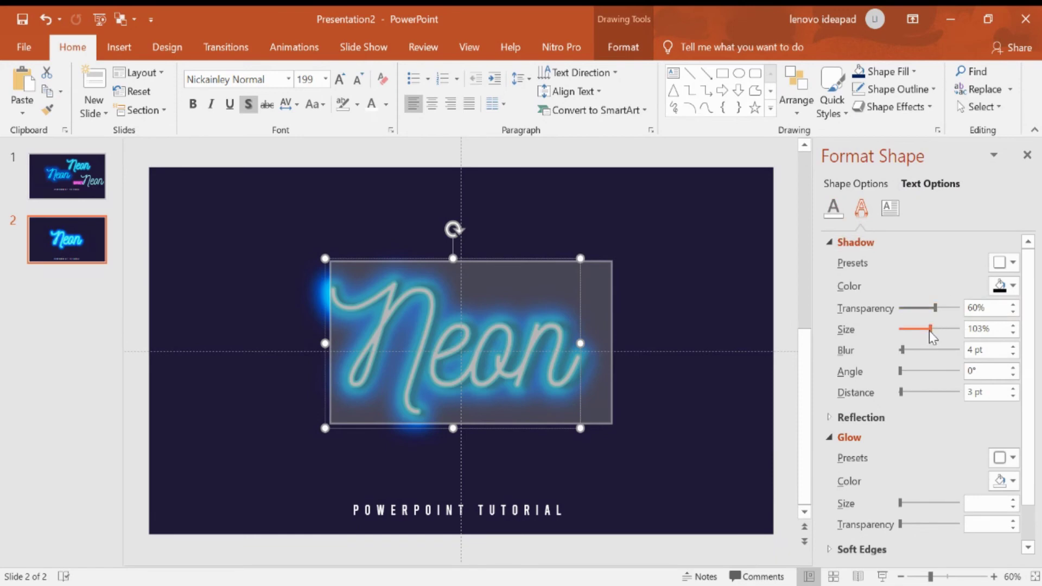
drag(930, 332, 930, 334)
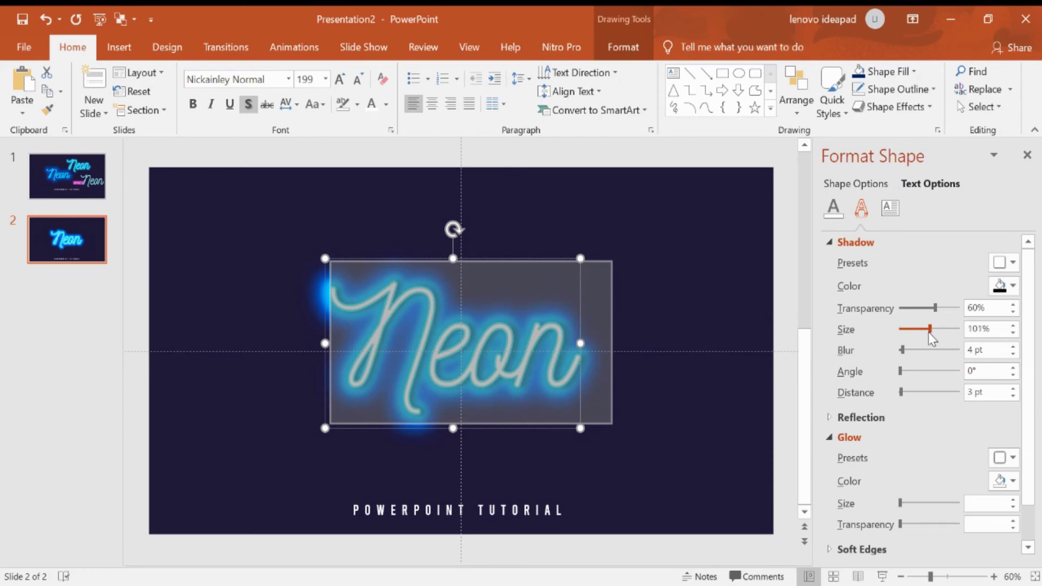
click(659, 382)
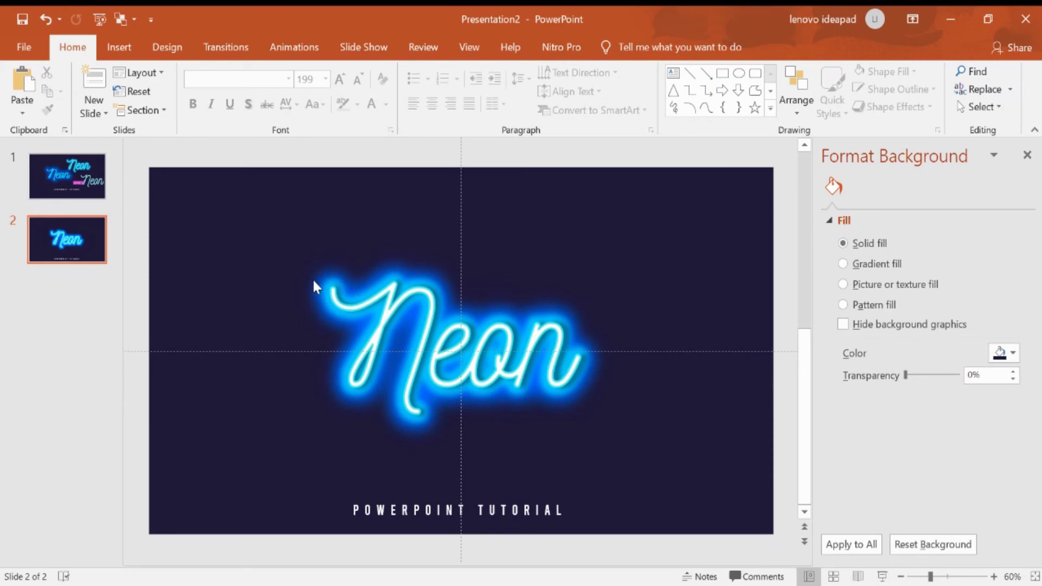
Drag a selection box around all the Neon layers.
drag(311, 278, 633, 418)
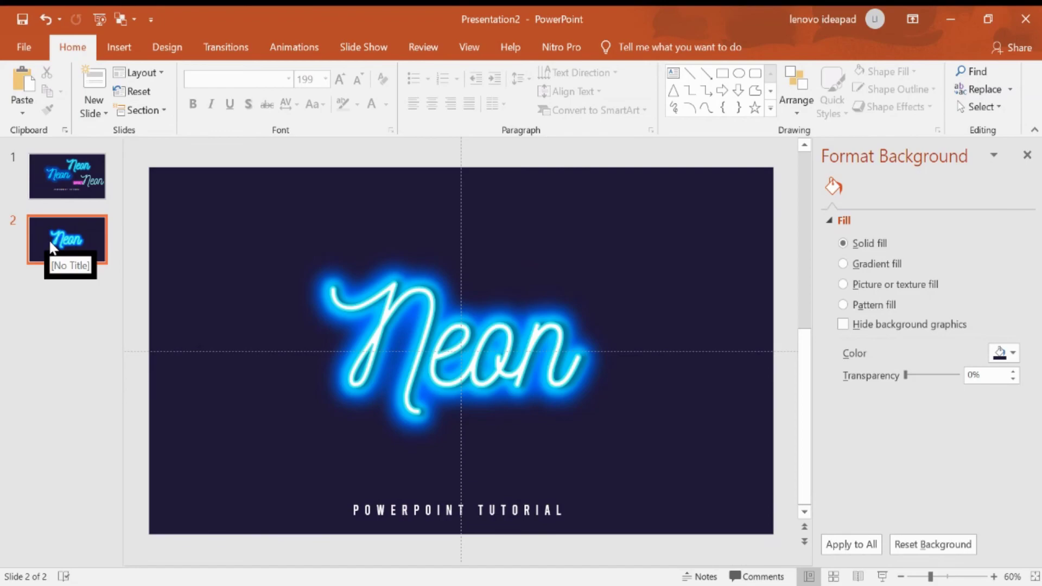
Go to Save As and choose the #1 Neon Effect folder.
click(24, 47)
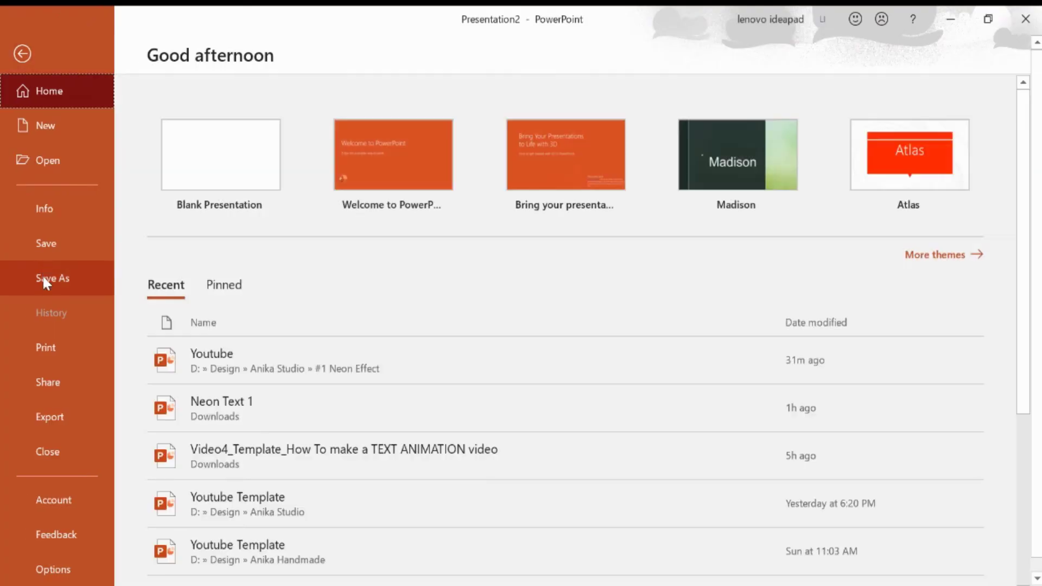
click(41, 414)
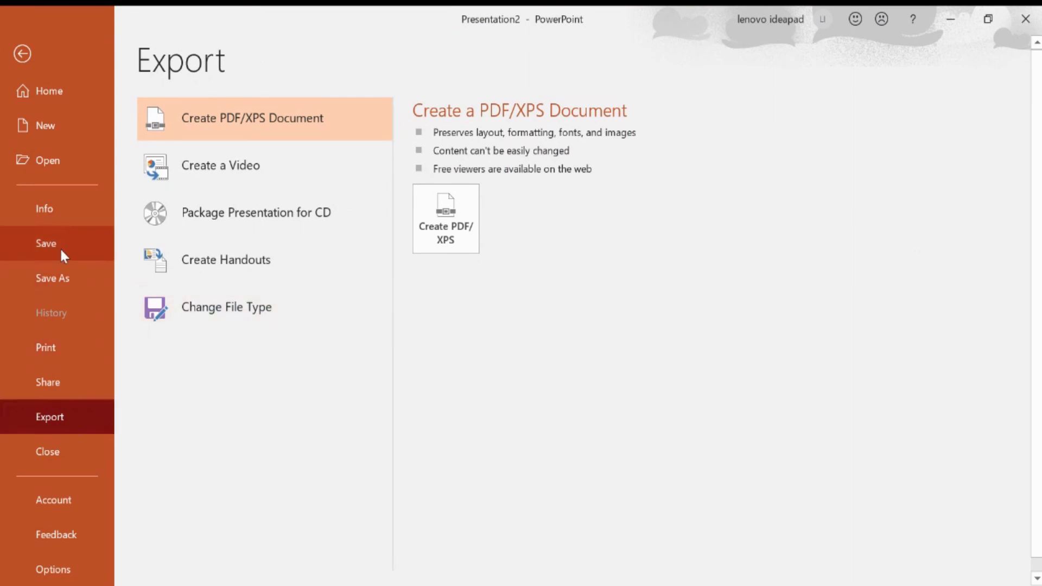
click(56, 274)
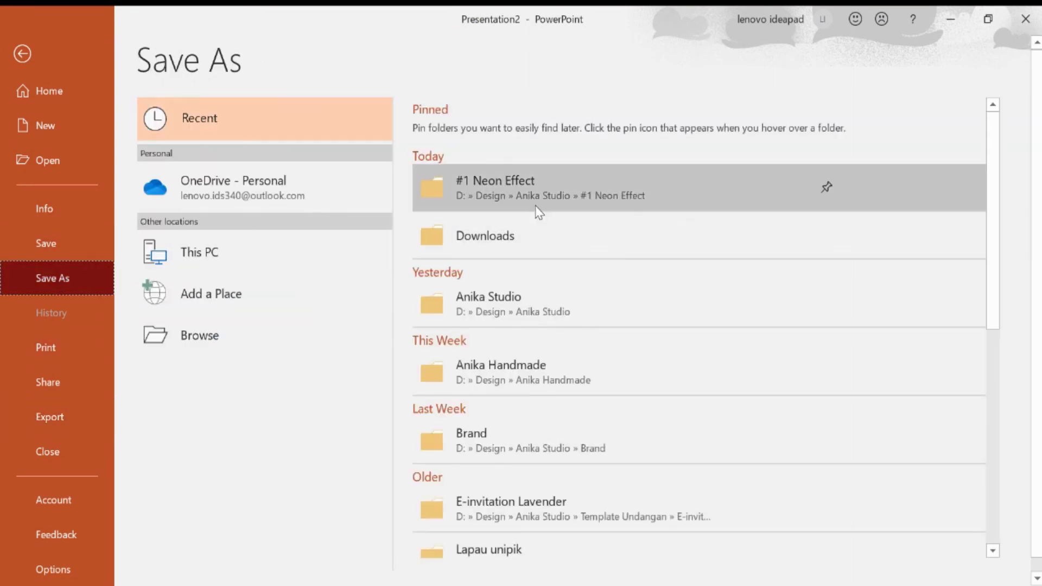
click(537, 204)
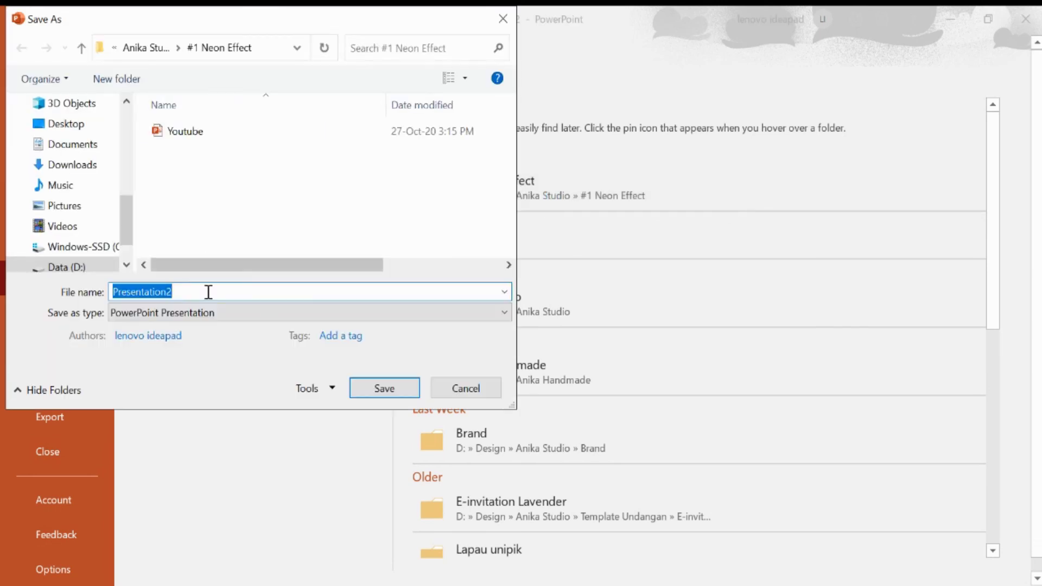
Set the file type to JPEG and save Presentation2.
click(217, 314)
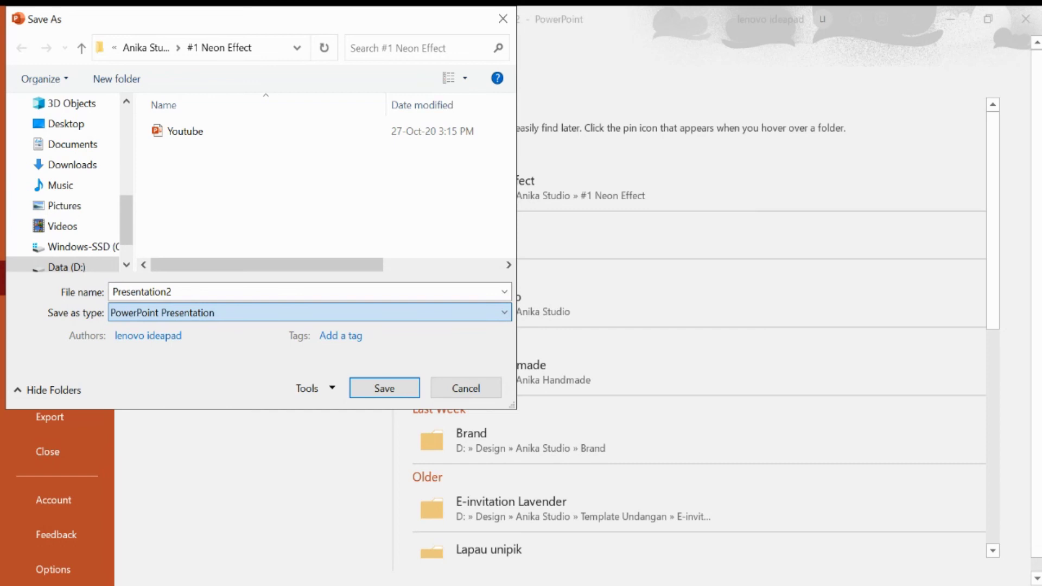
key(j)
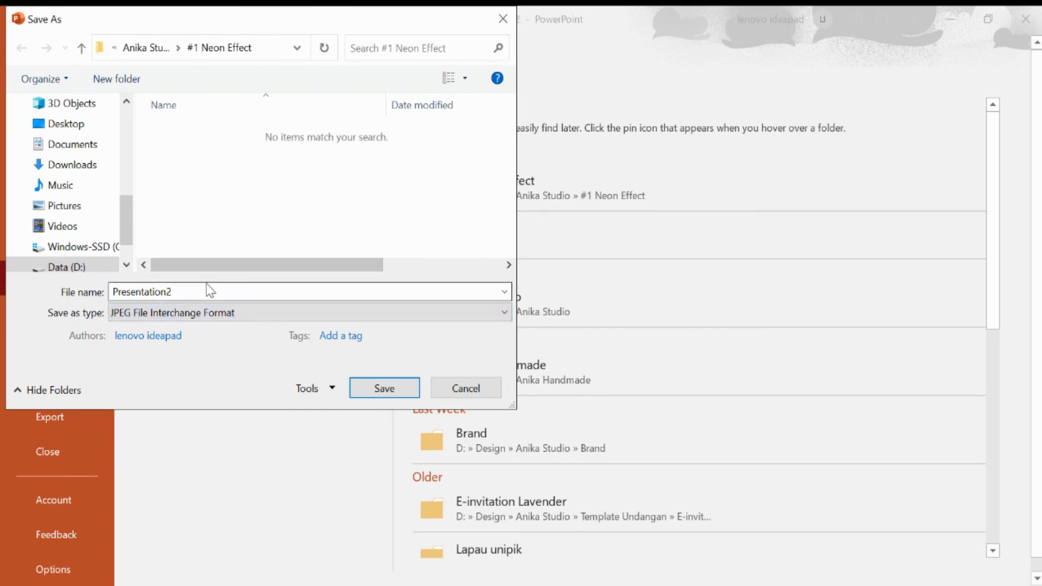
click(197, 292)
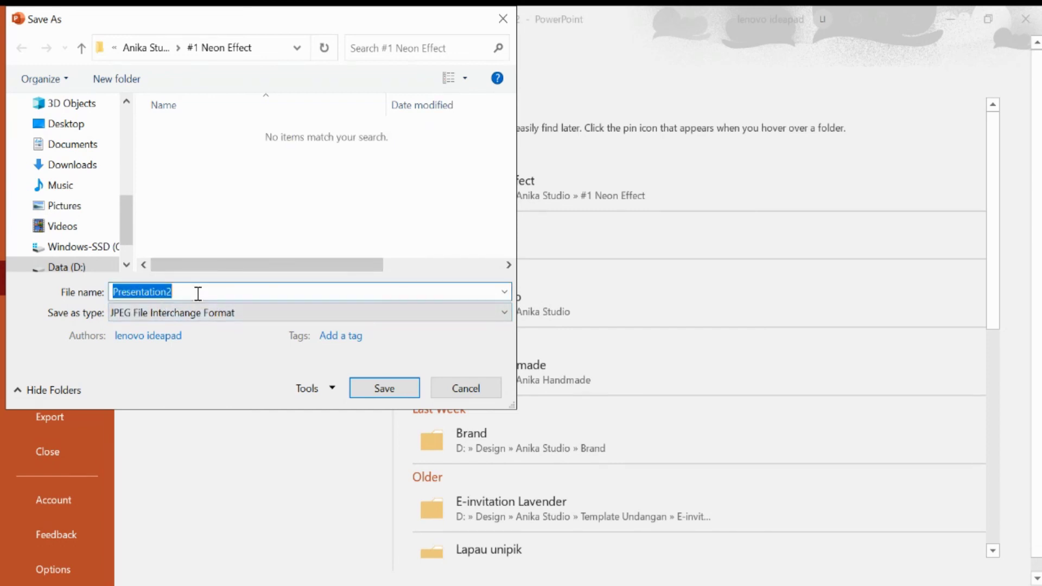
click(385, 388)
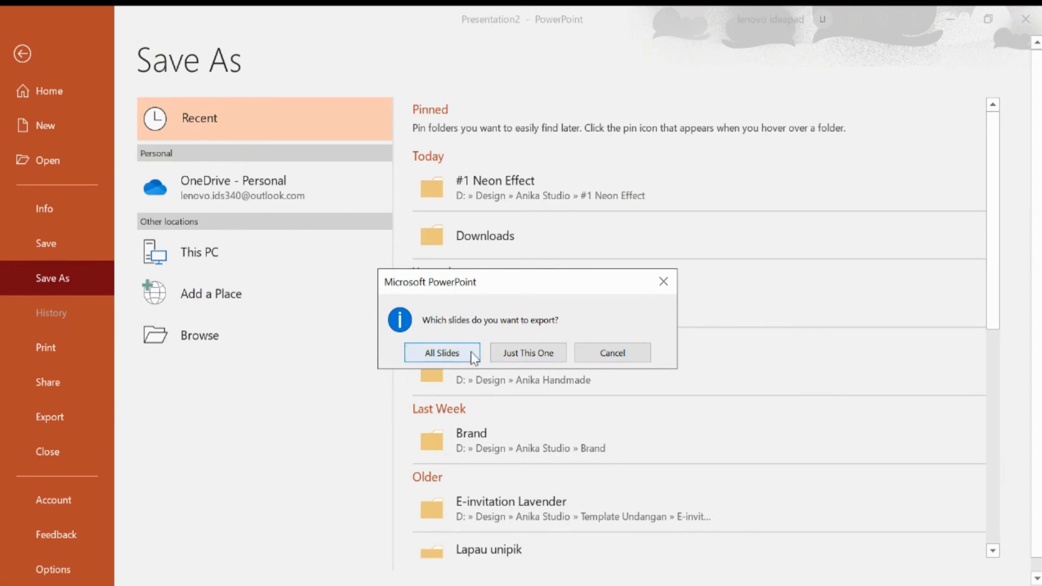
Export just the current slide as the JPEG, then review the finished cyan Neon sign on slide 2.
click(526, 353)
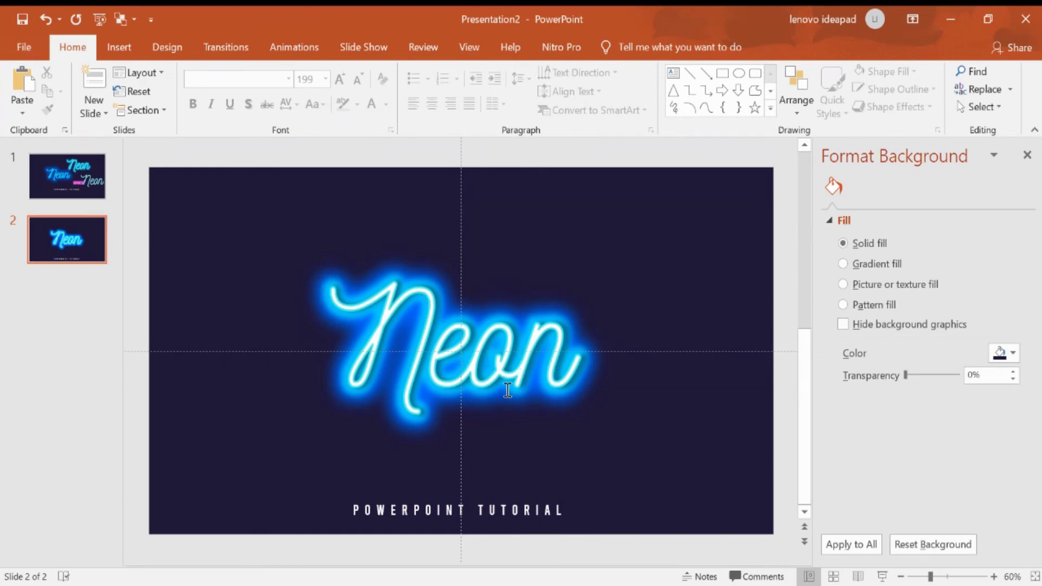
click(427, 365)
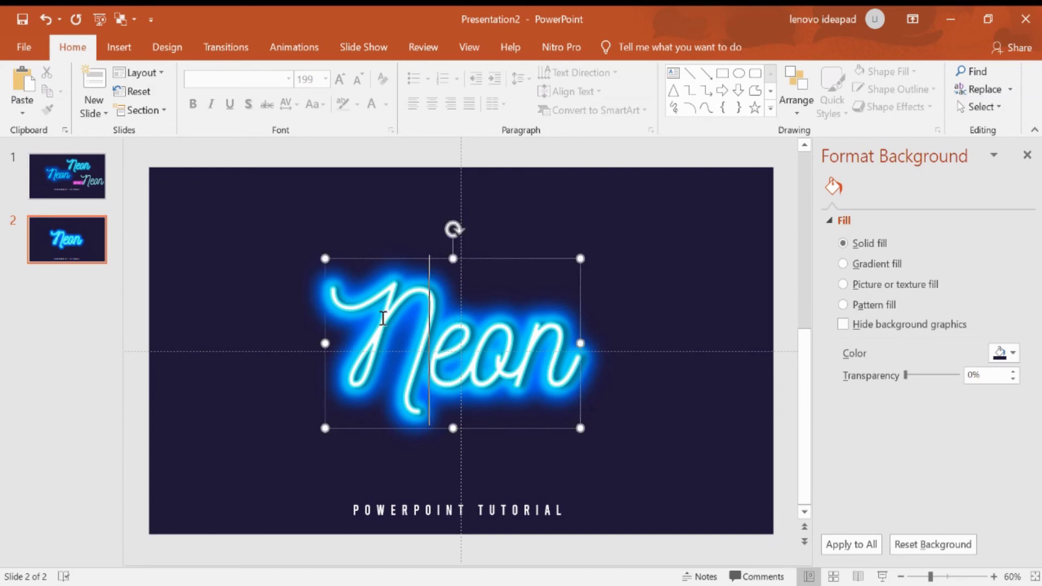
click(293, 304)
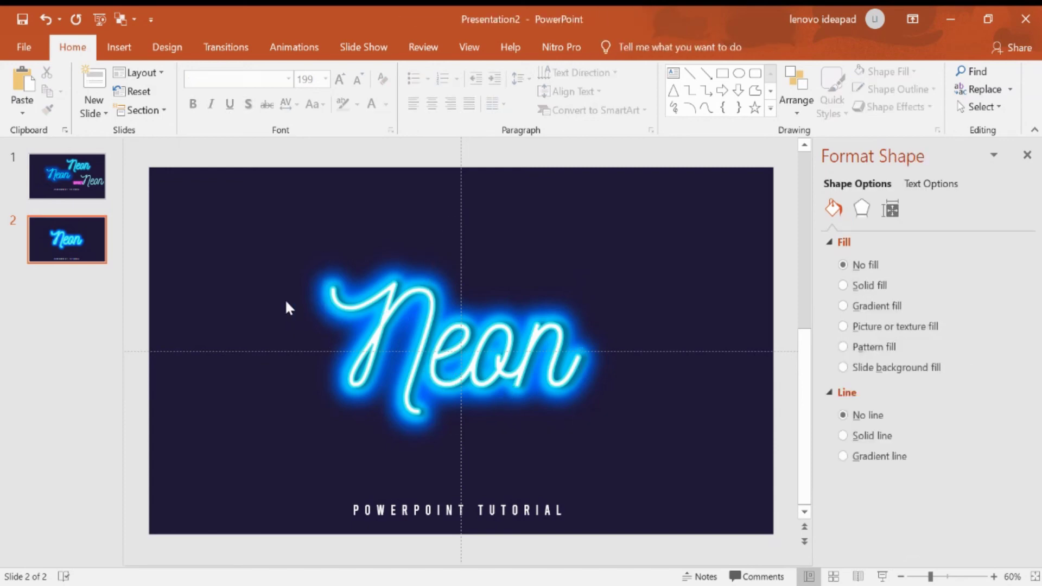